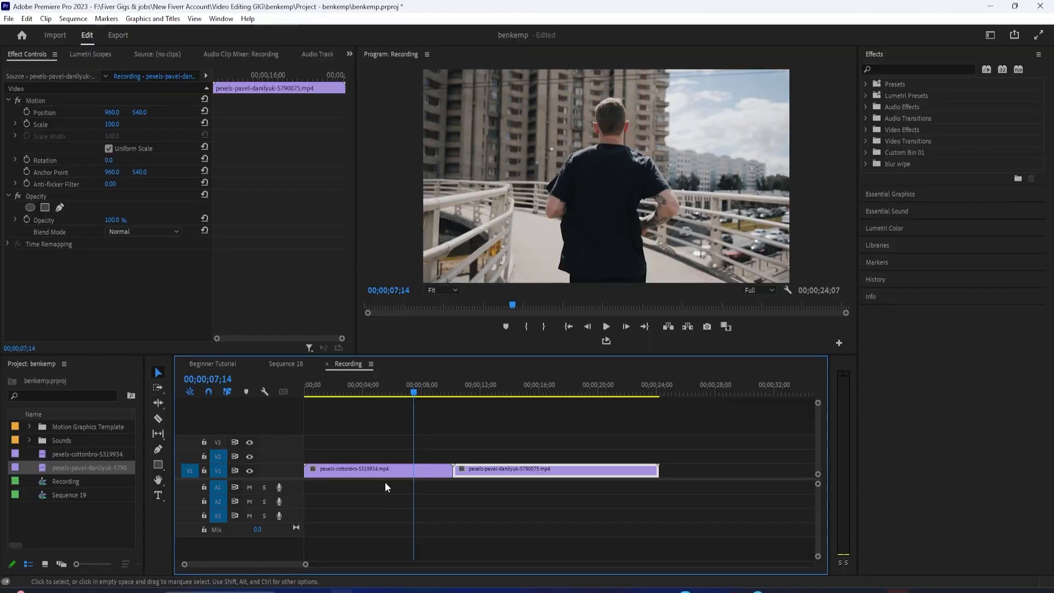
Play back the cut between the two clips on V1
left_click(443, 390)
key("space")
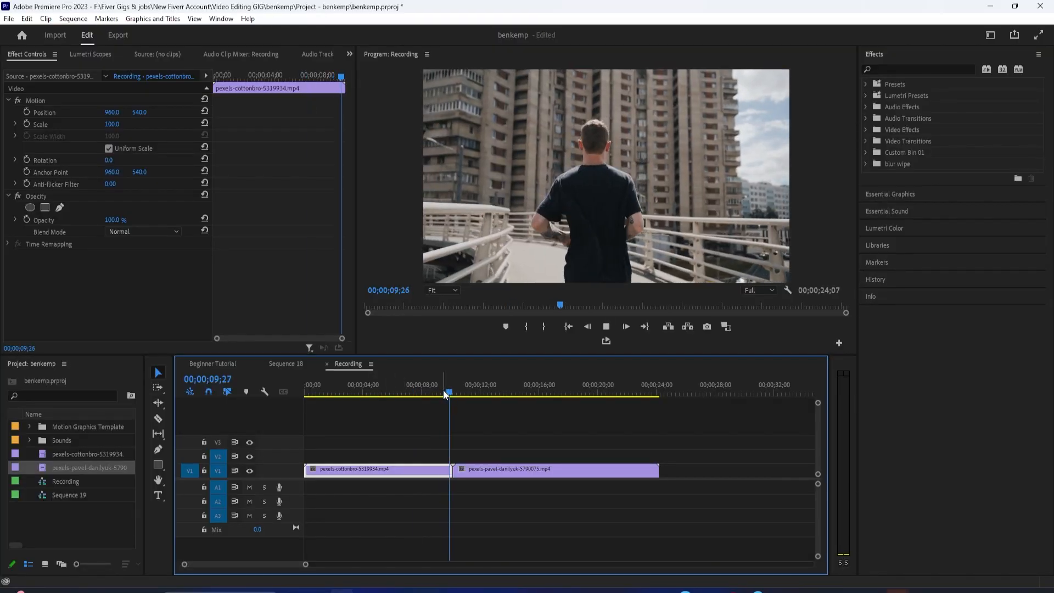
left_click(430, 388)
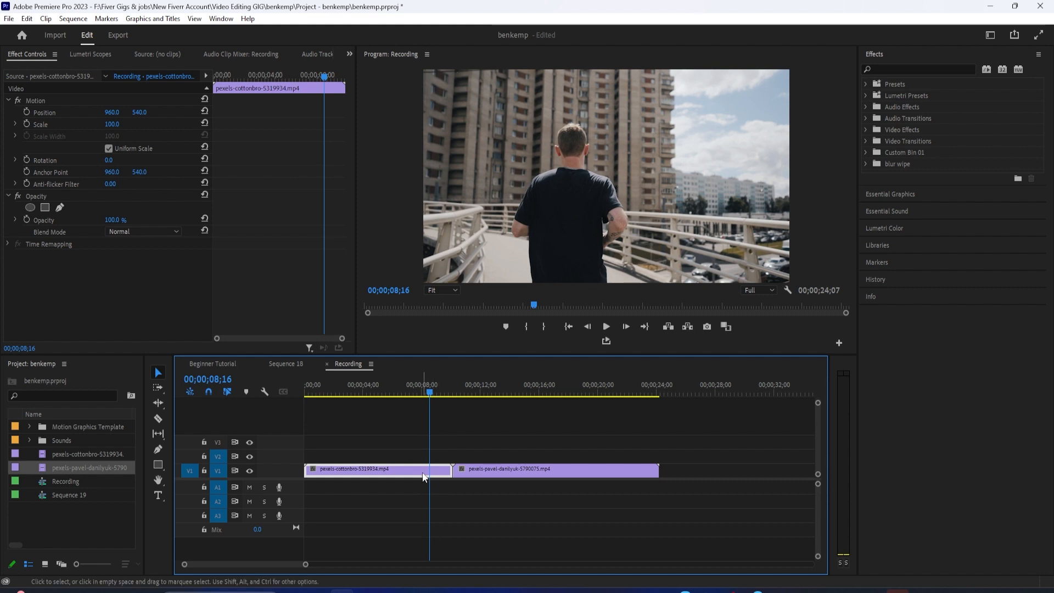
Duplicate the pexels-cottonbro clip from V1 directly above onto V2 and set the copy's speed to 2000%
left_click_drag(393, 469, 400, 462)
left_click(394, 461)
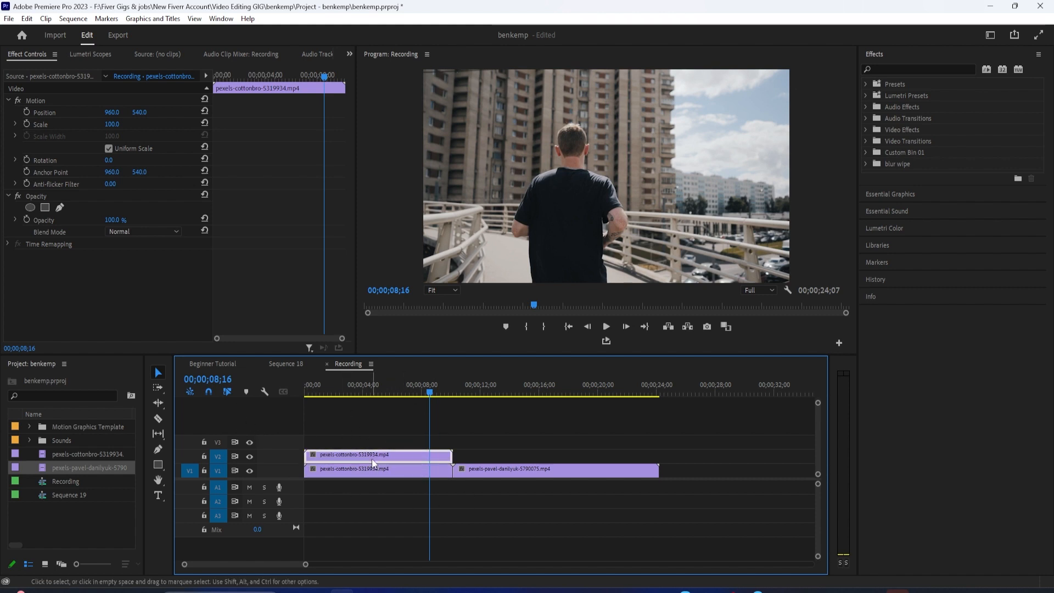
right_click(412, 460)
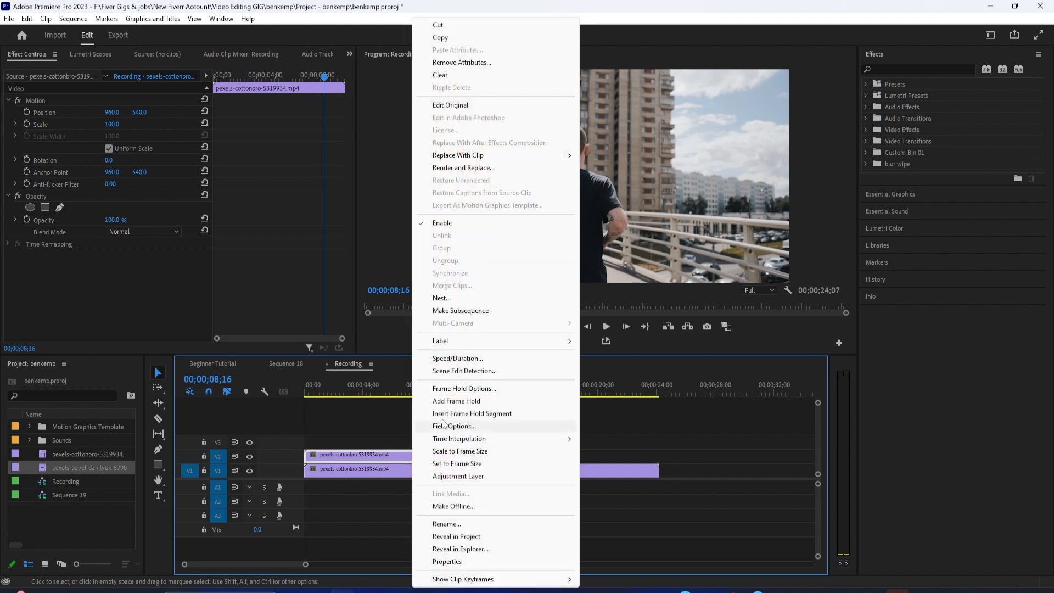
left_click(461, 357)
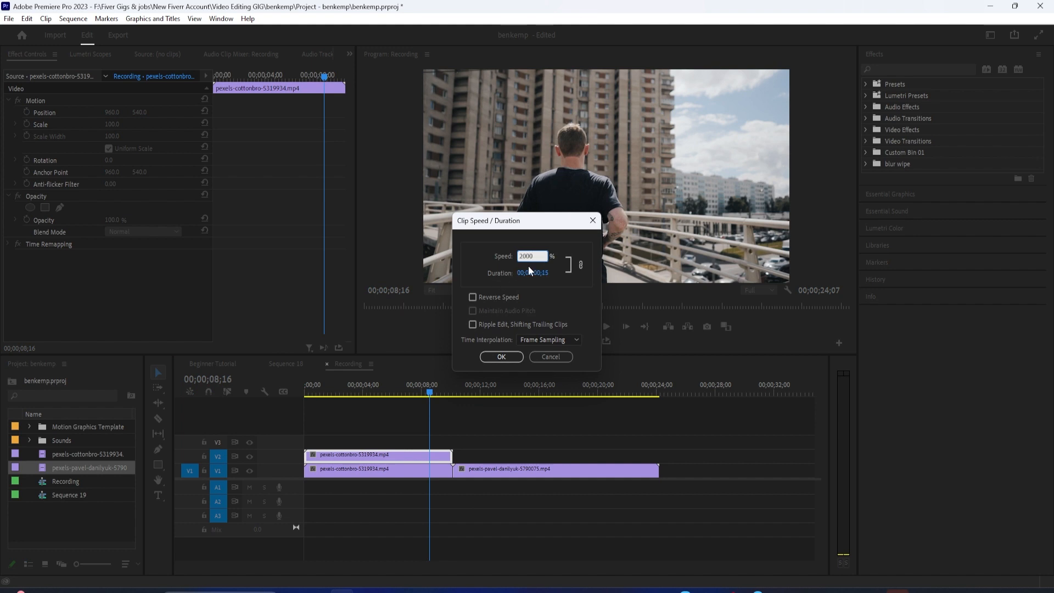
left_click(501, 357)
Move the sped-up copy along V2 so it sits centered over the cut between the two V1 clips
left_click_drag(309, 457, 456, 460)
key("alt+Left")
key("alt+Left")
key("alt+Left")
key("alt+Left")
key("alt+Left")
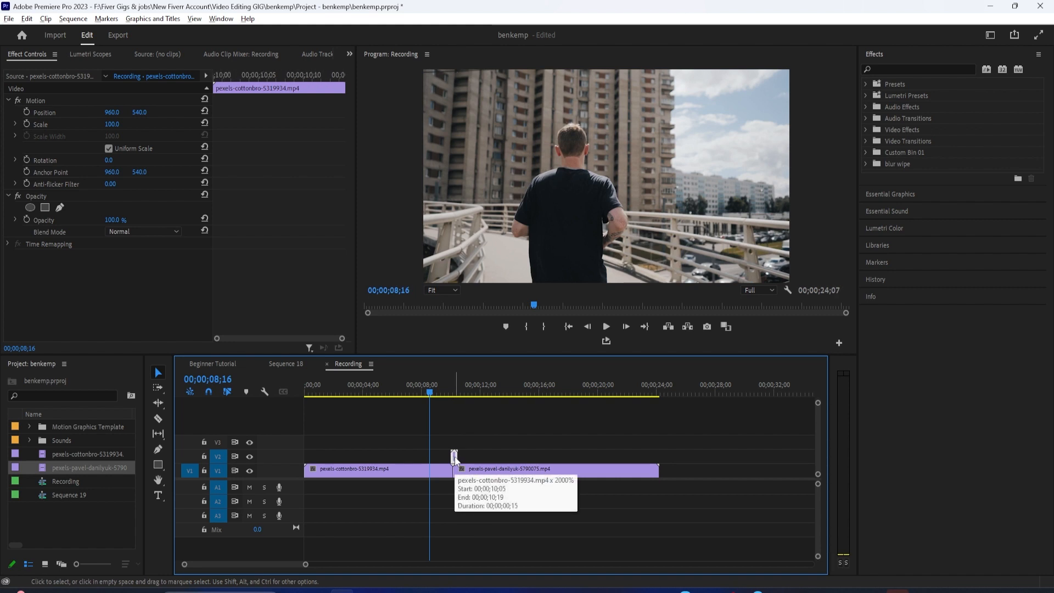
left_click_drag(431, 387, 457, 397)
scroll(445, 476, "up", 5, "alt")
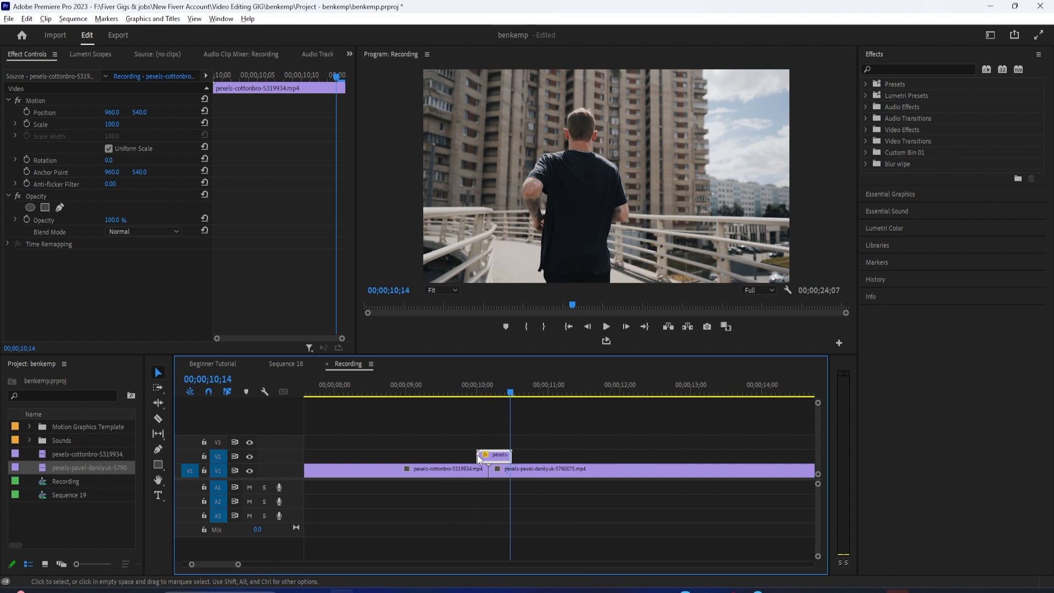
left_click_drag(511, 395, 446, 396)
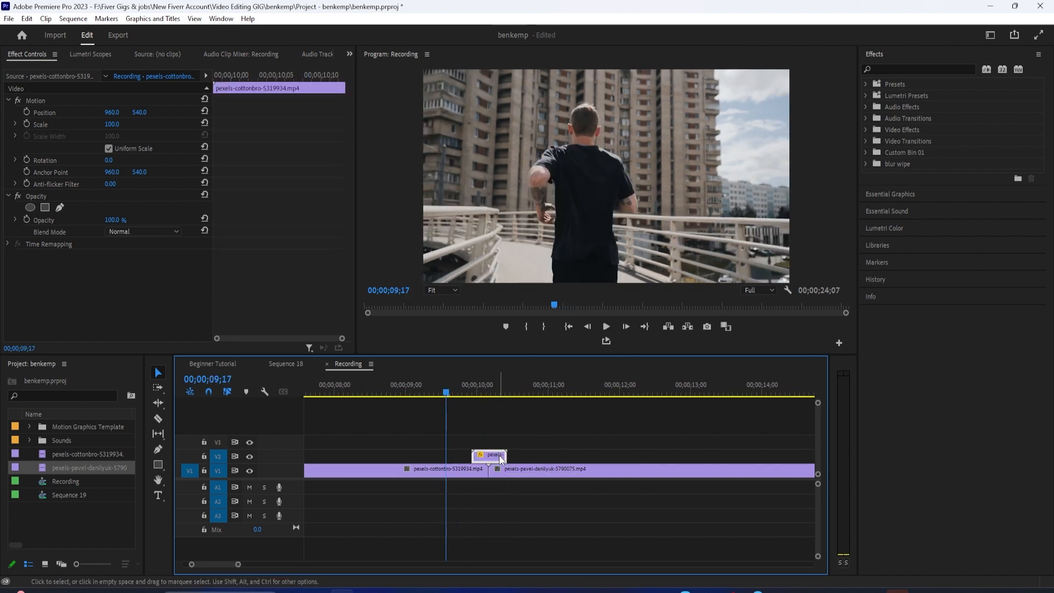
scroll(498, 424, "up", 1)
Preview the sped-up overlay clip playing across the cut
left_click(490, 395)
left_click_drag(491, 389, 483, 391)
key("space")
key("space")
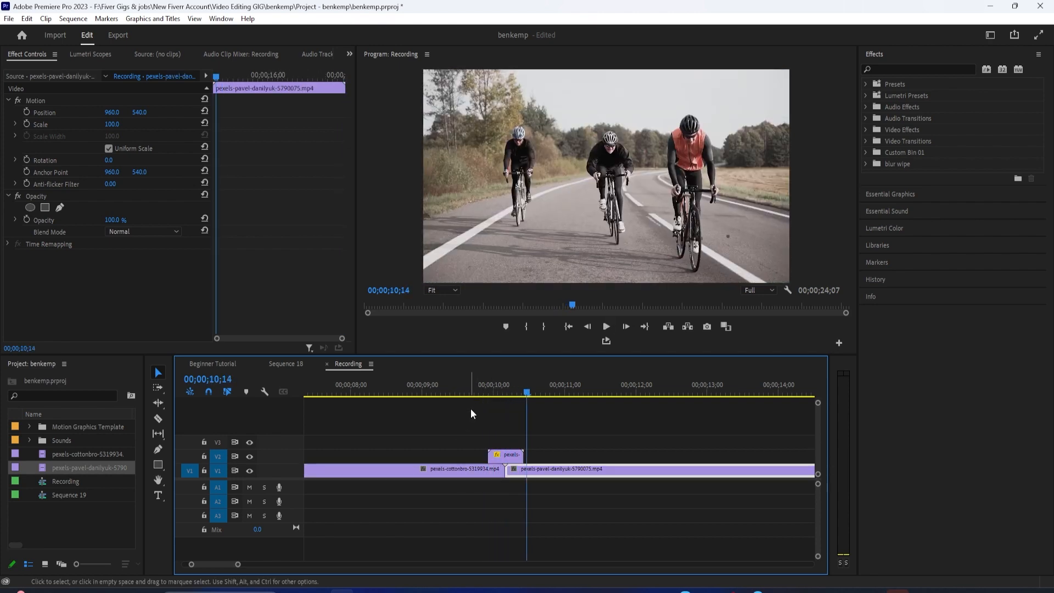
left_click(475, 384)
key("space")
Set the V2 overlay clip's speed to 2500% and center it over the cut
right_click(502, 456)
left_click(509, 456)
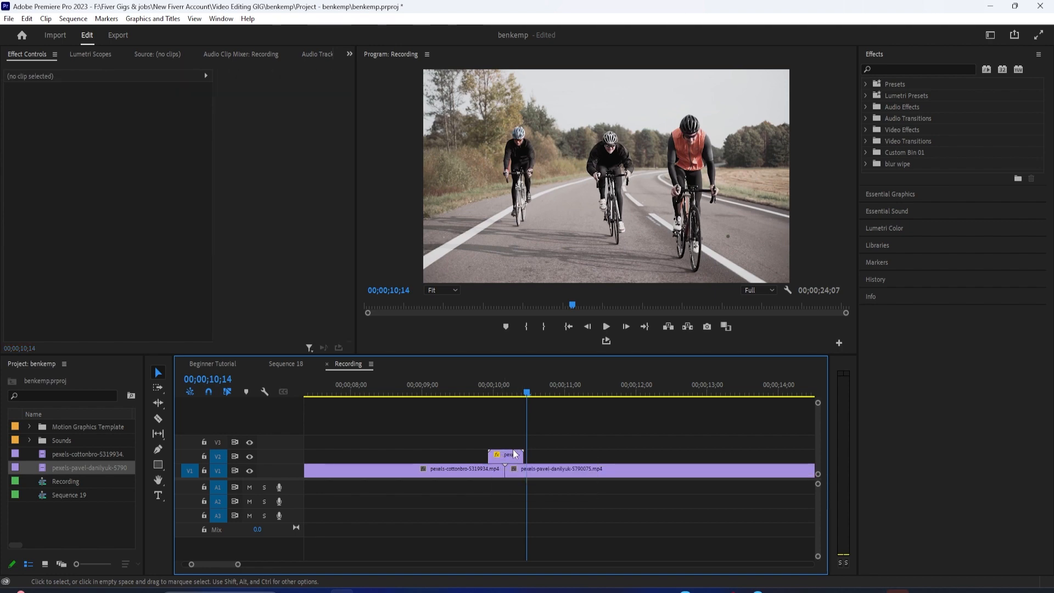
right_click(509, 455)
left_click(541, 360)
type("2500")
key("Return")
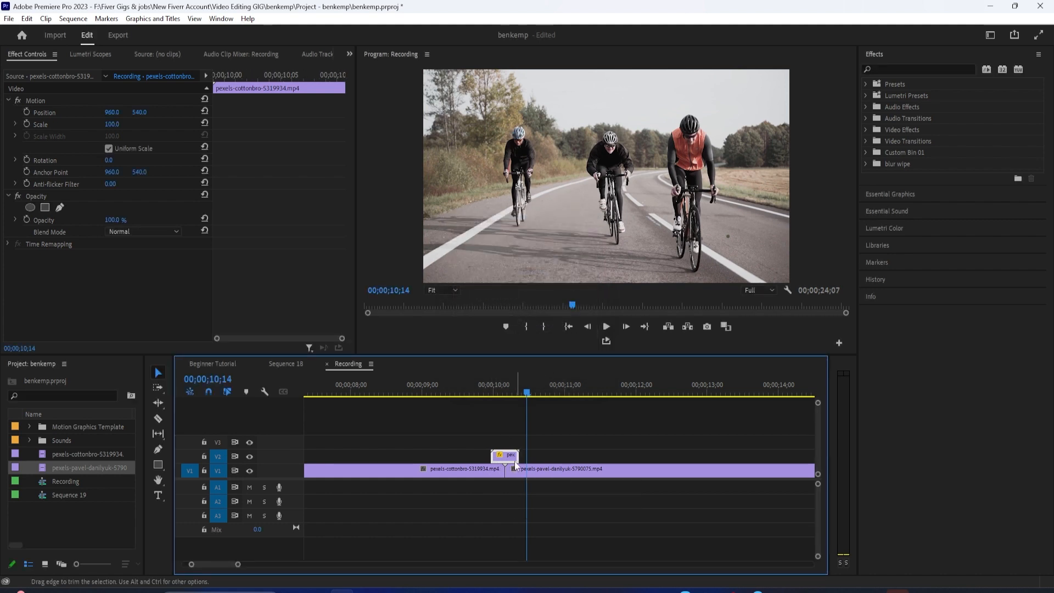
left_click(552, 468)
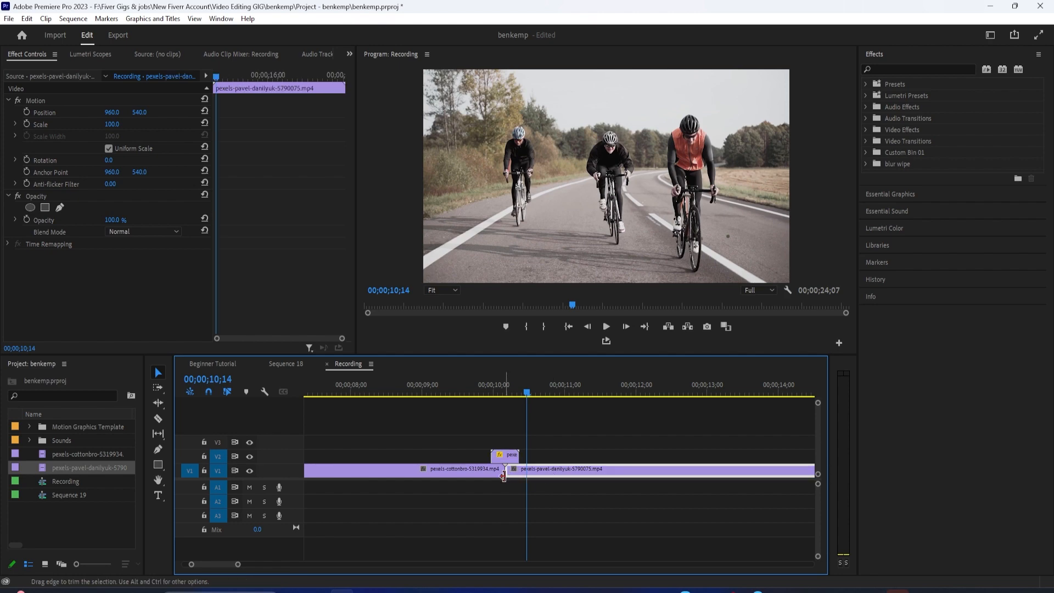
Set the opacity blend mode of the V2 overlay clip to Screen
left_click(510, 456)
right_click(510, 457)
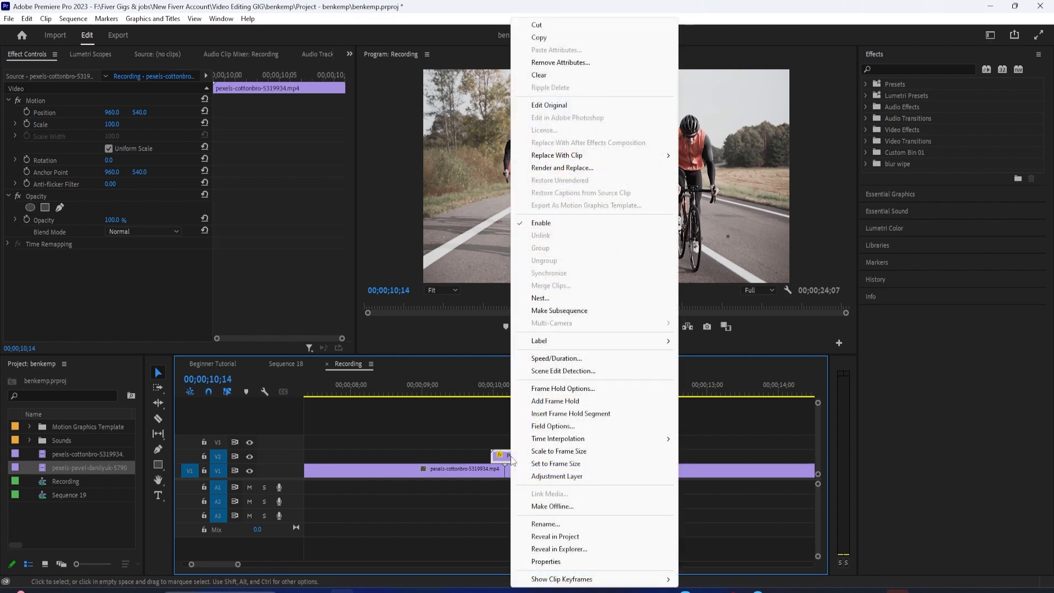
left_click(133, 236)
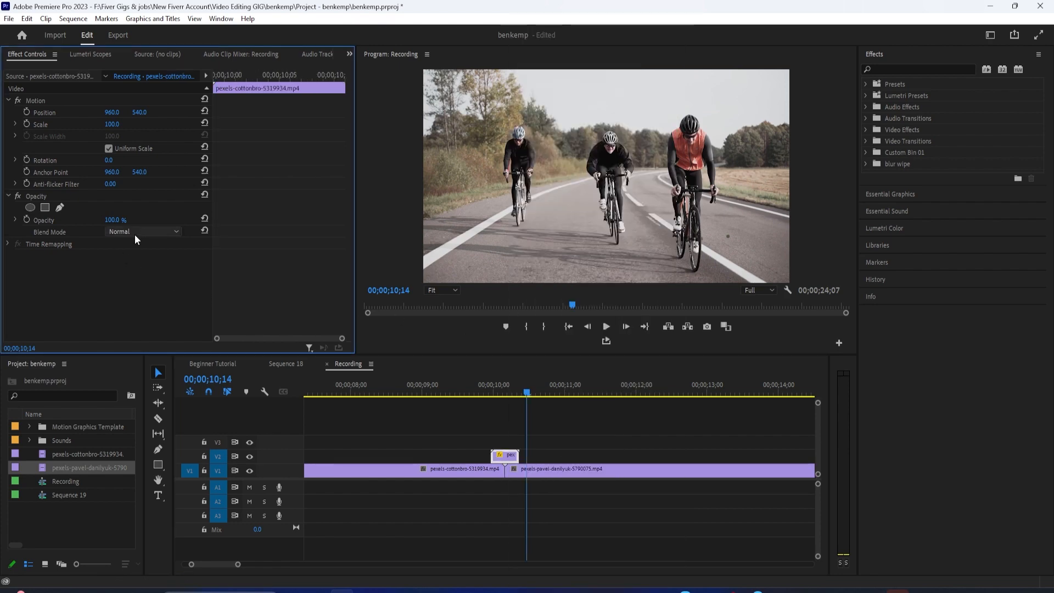
left_click(133, 235)
left_click(138, 347)
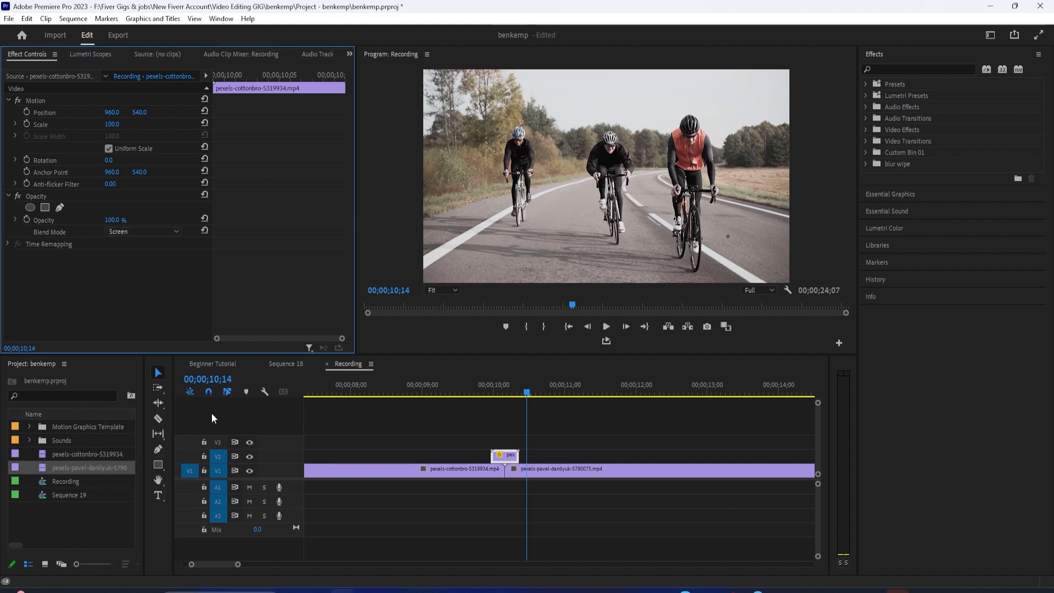
Try the Color Dodge blend mode on the V2 overlay clip and switch it back to Screen
left_click(497, 392)
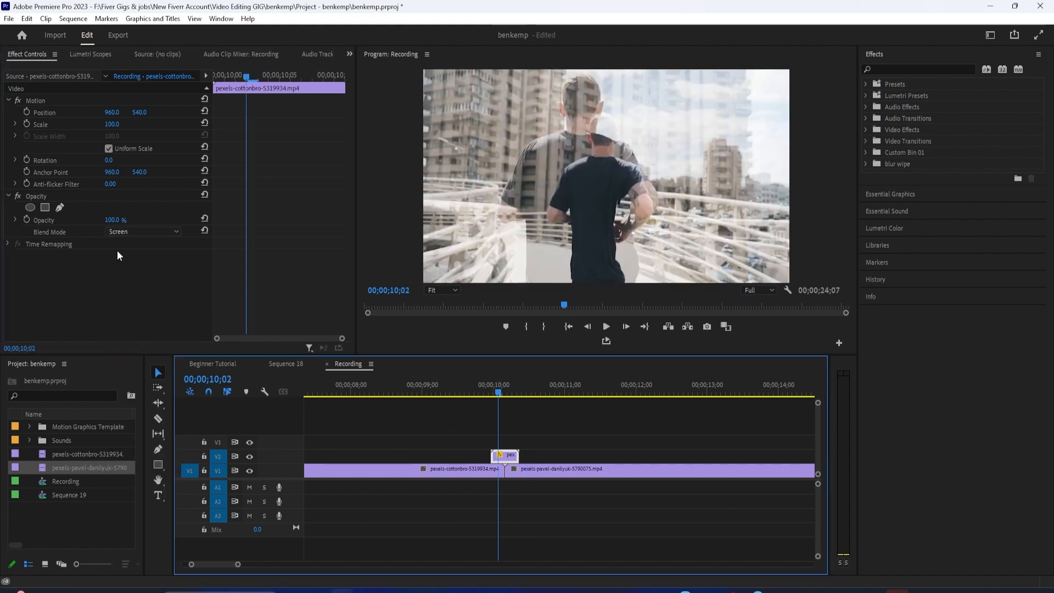
left_click(132, 233)
left_click(140, 358)
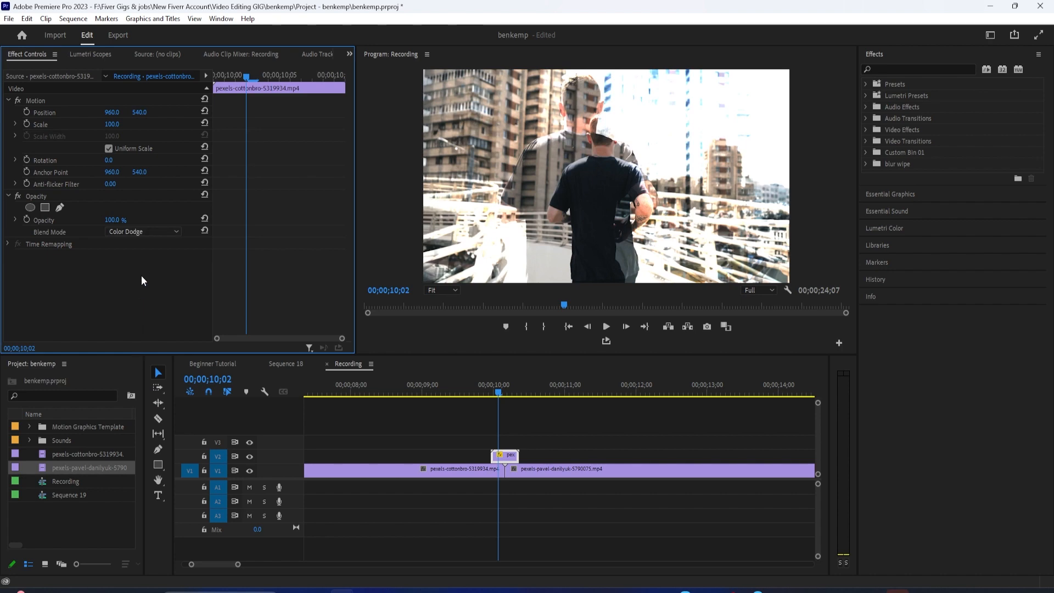
left_click(140, 234)
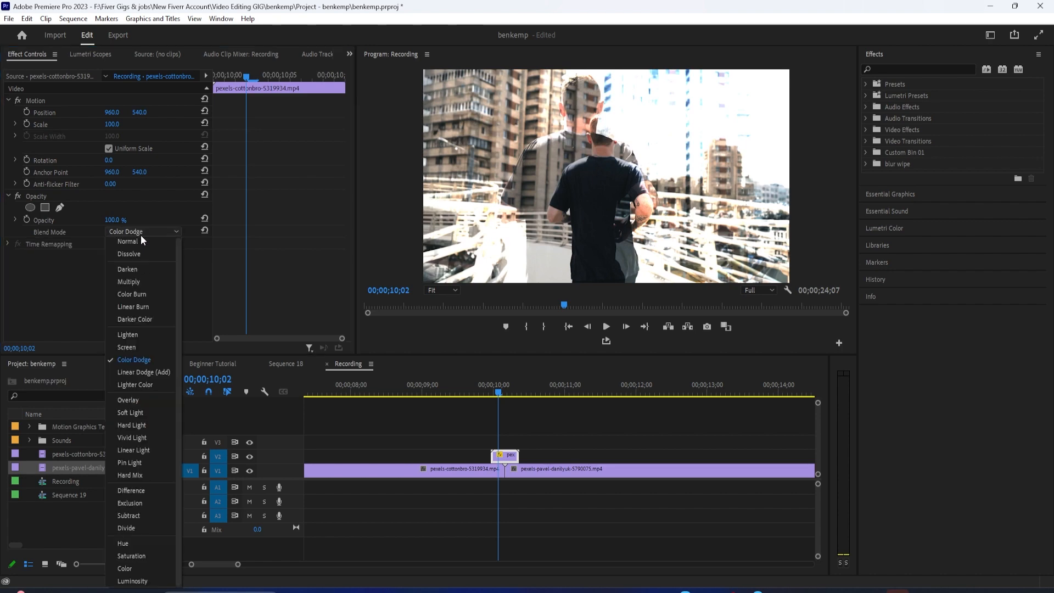
left_click(125, 346)
Play back the transition with the Screen-blended overlay clip
left_click_drag(499, 391, 493, 411)
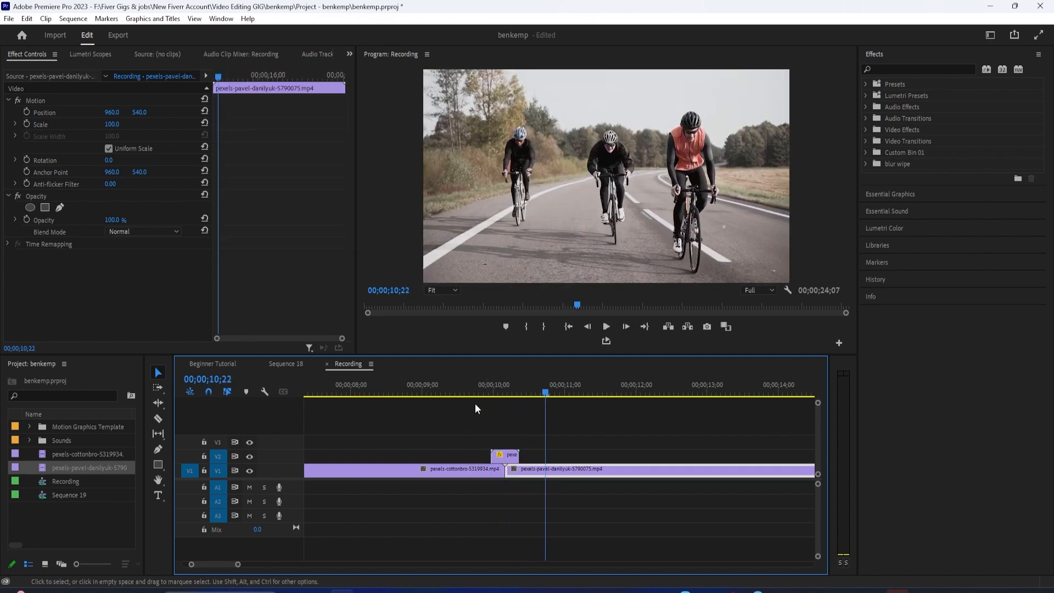
left_click(489, 382)
key("space")
Find the Echo video effect and apply it to the V2 overlay clip
left_click(505, 455)
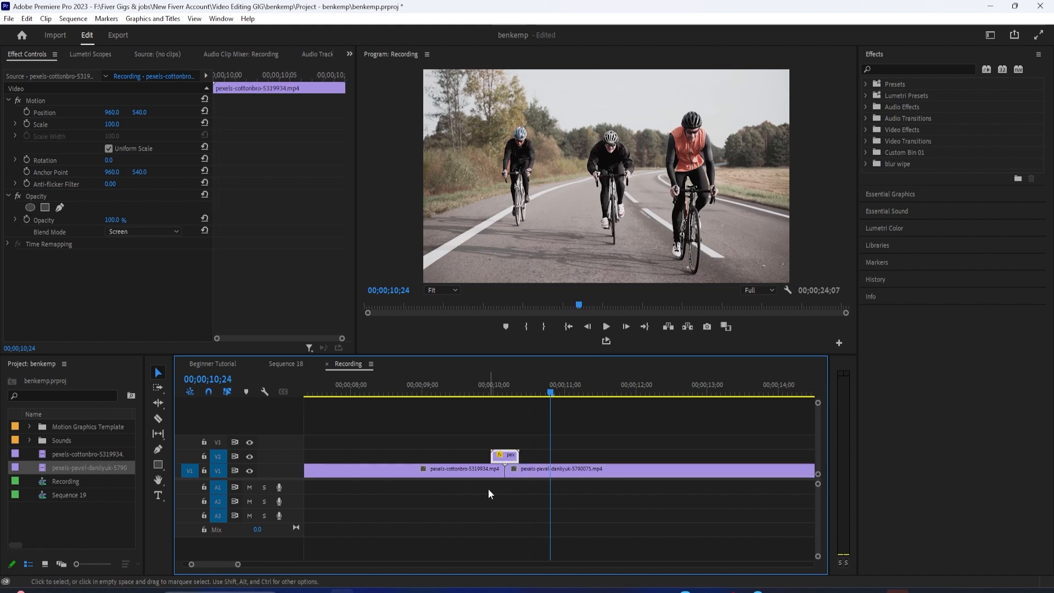
left_click(506, 381)
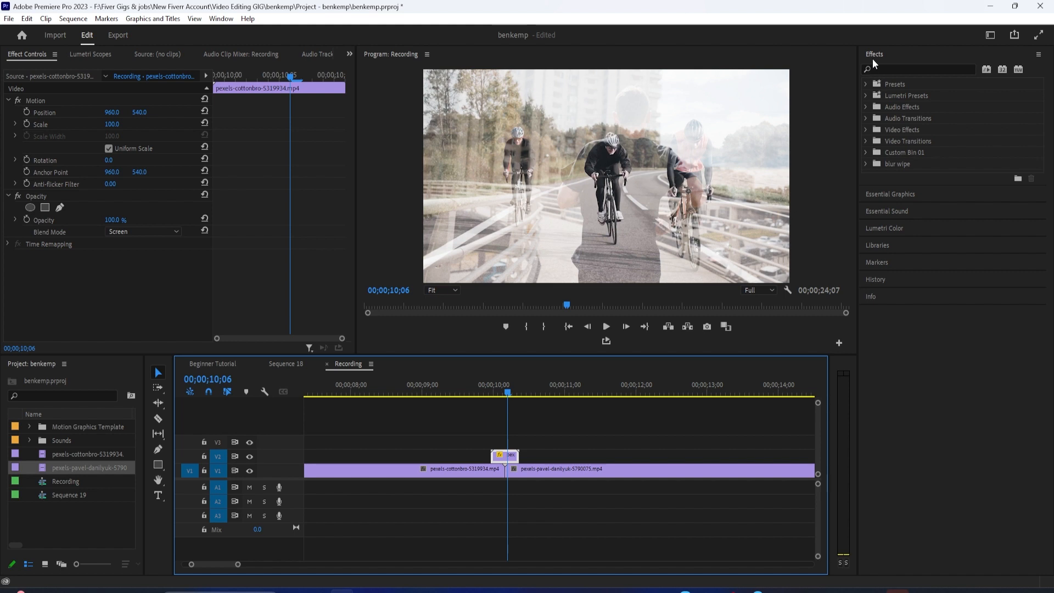
left_click(887, 68)
type("echo")
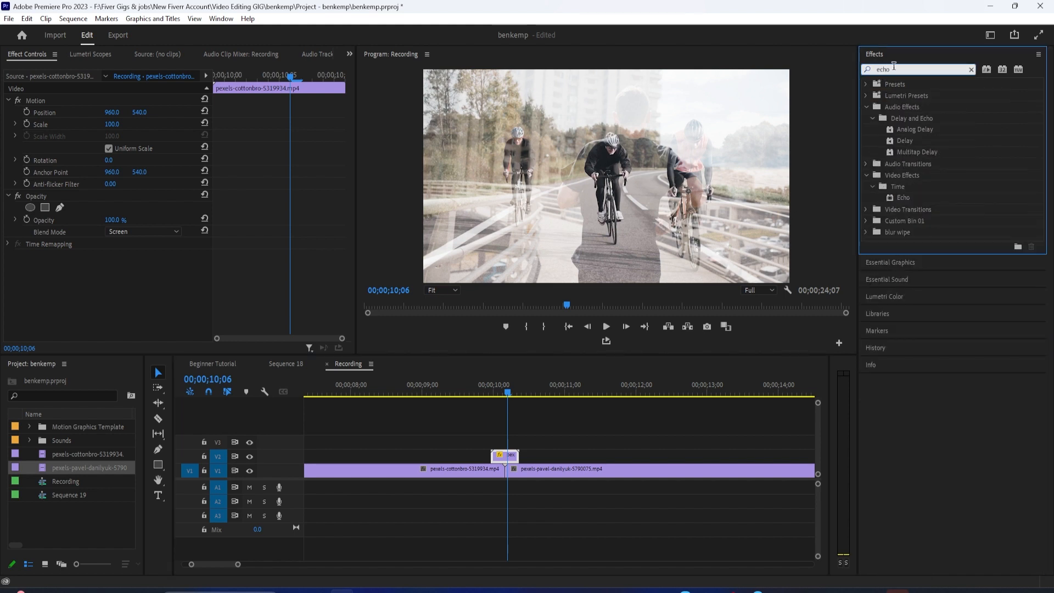
left_click_drag(899, 199, 512, 455)
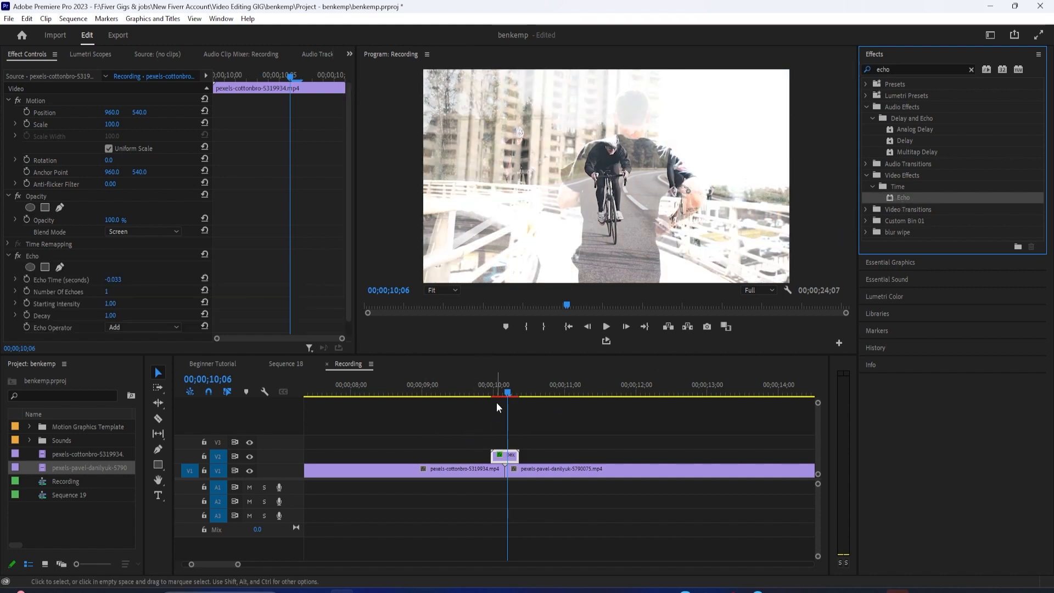
Set the Echo effect's Number Of Echoes to 3 on the overlay clip and check frames across the cut
left_click_drag(498, 392, 491, 395)
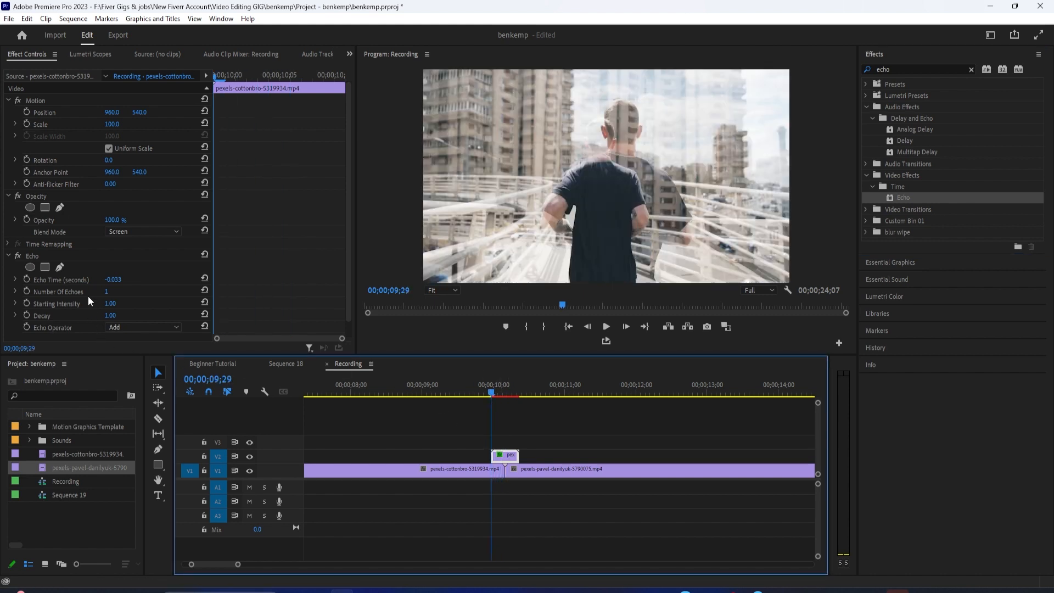
left_click(108, 292)
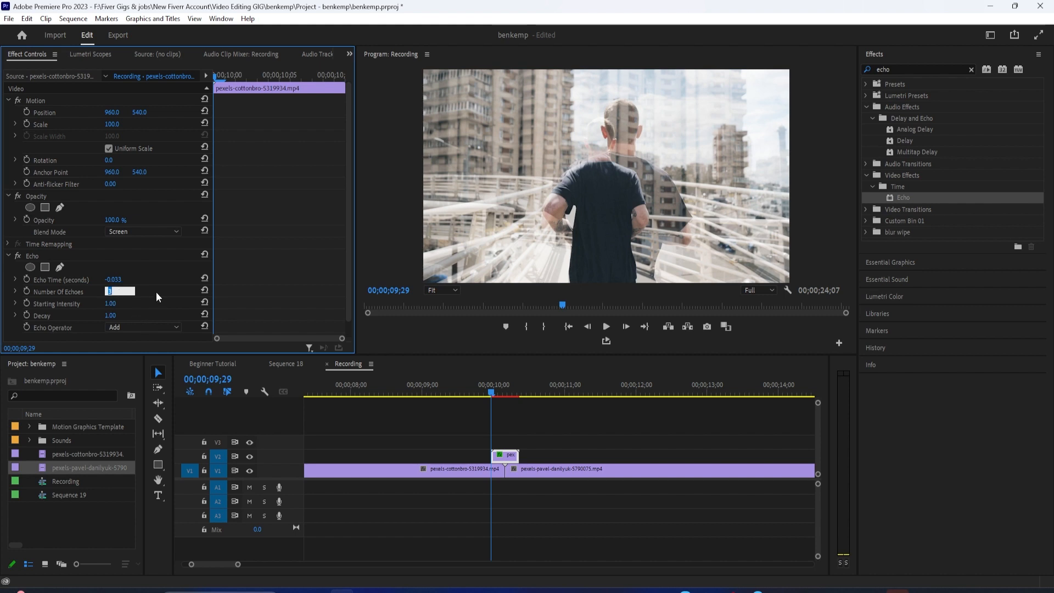
left_click(499, 394)
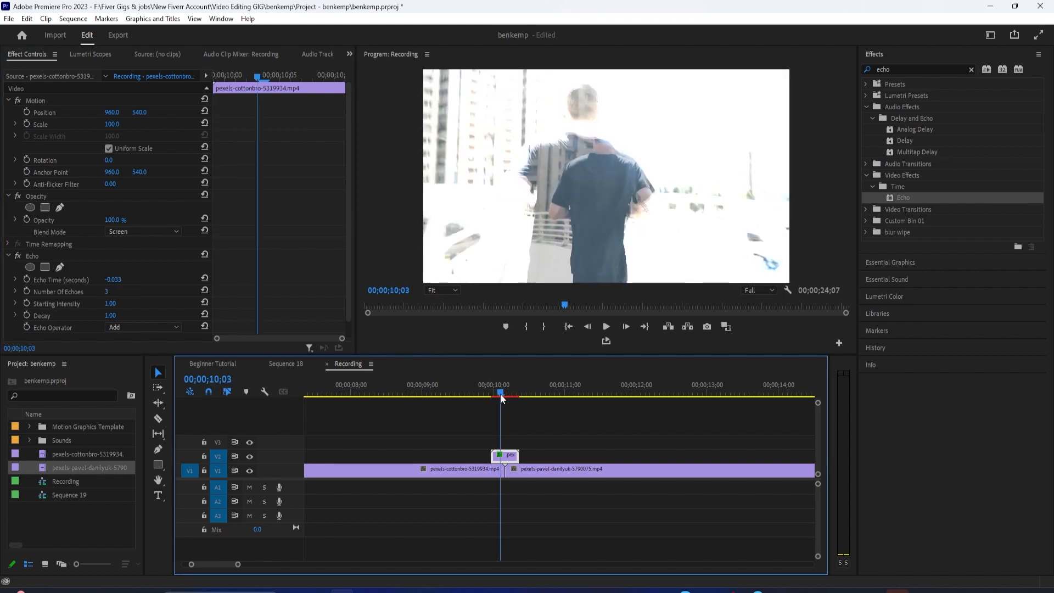
left_click_drag(499, 393, 497, 396)
Try a Starting Intensity of 0.05 for the Echo effect and return it to 1
left_click(119, 302)
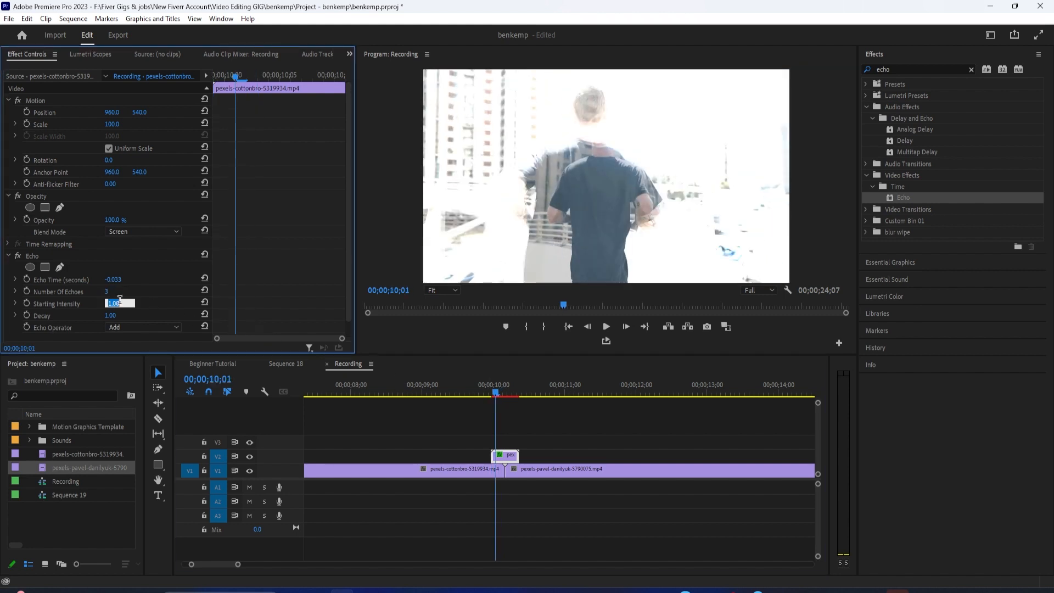
type(".05")
key("Return")
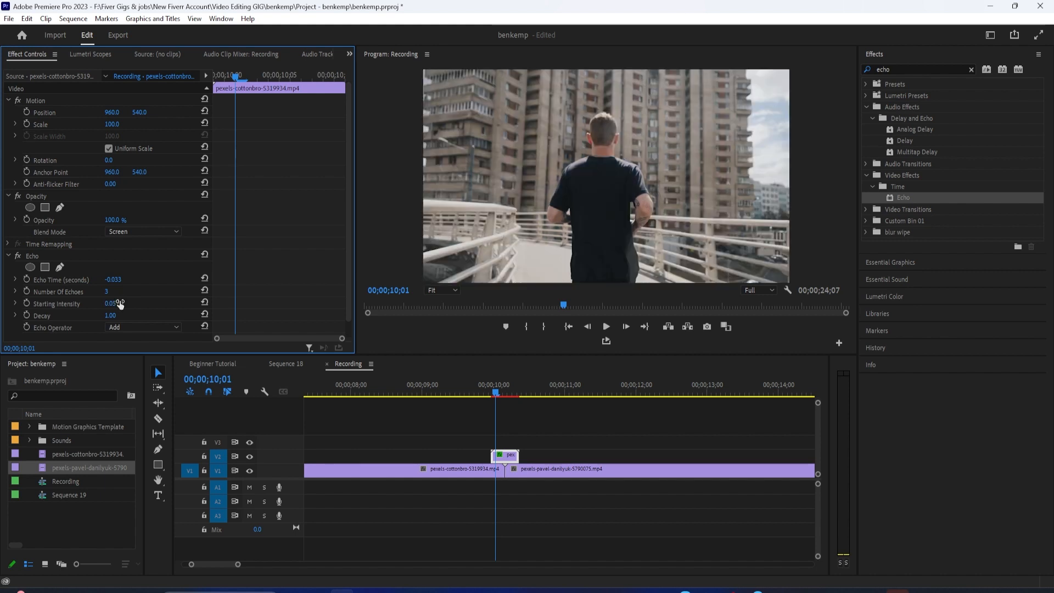
left_click(100, 307)
left_click(111, 303)
type("1")
key("Return")
Set the Echo effect's Starting Intensity to 0.50 and its Echo Time to -0.333 seconds
left_click(120, 301)
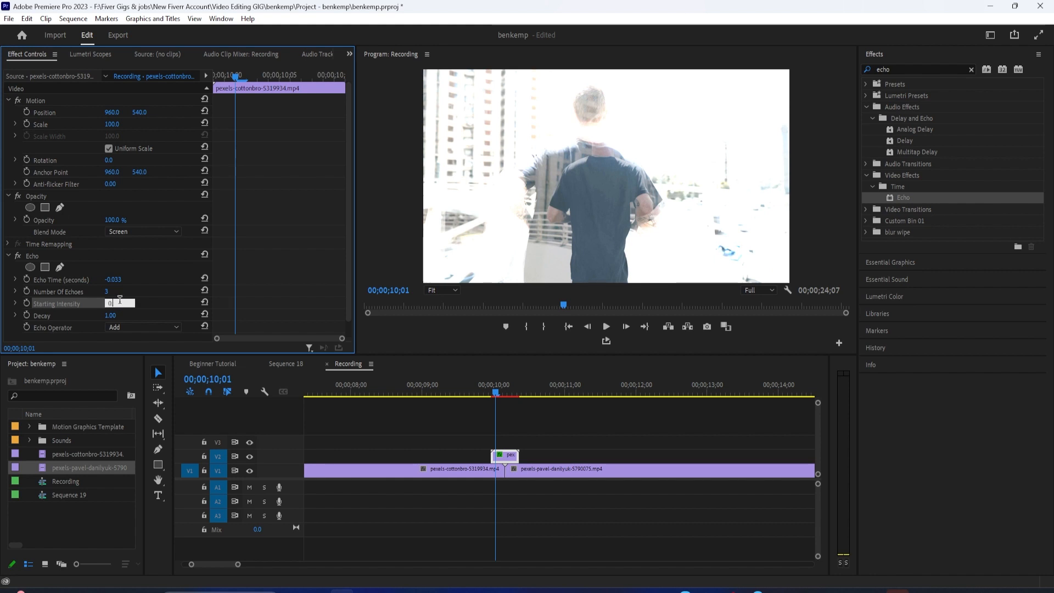
type("0.5")
key("Return")
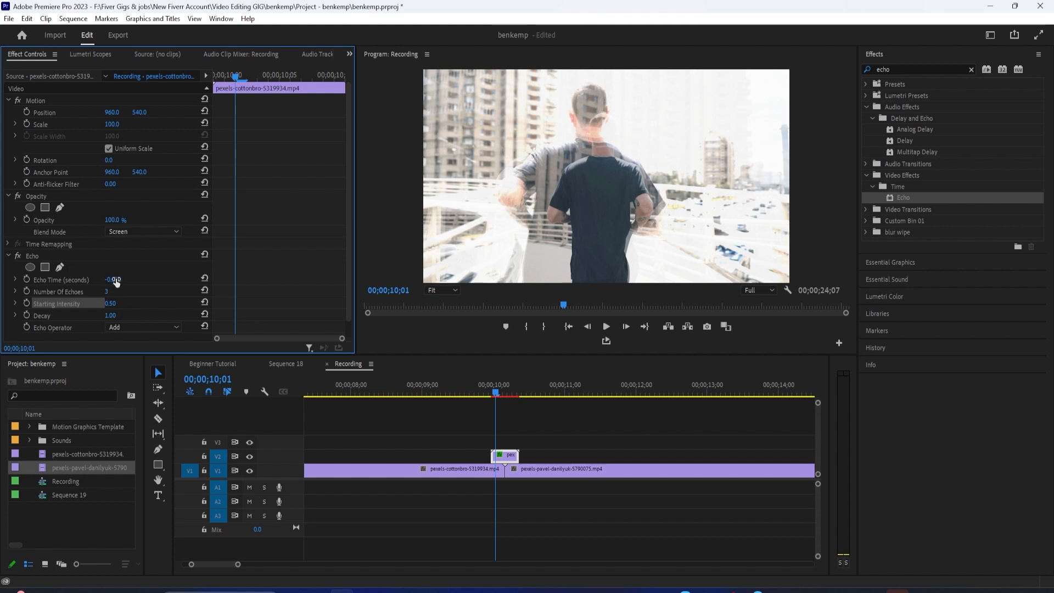
left_click_drag(113, 279, 103, 279)
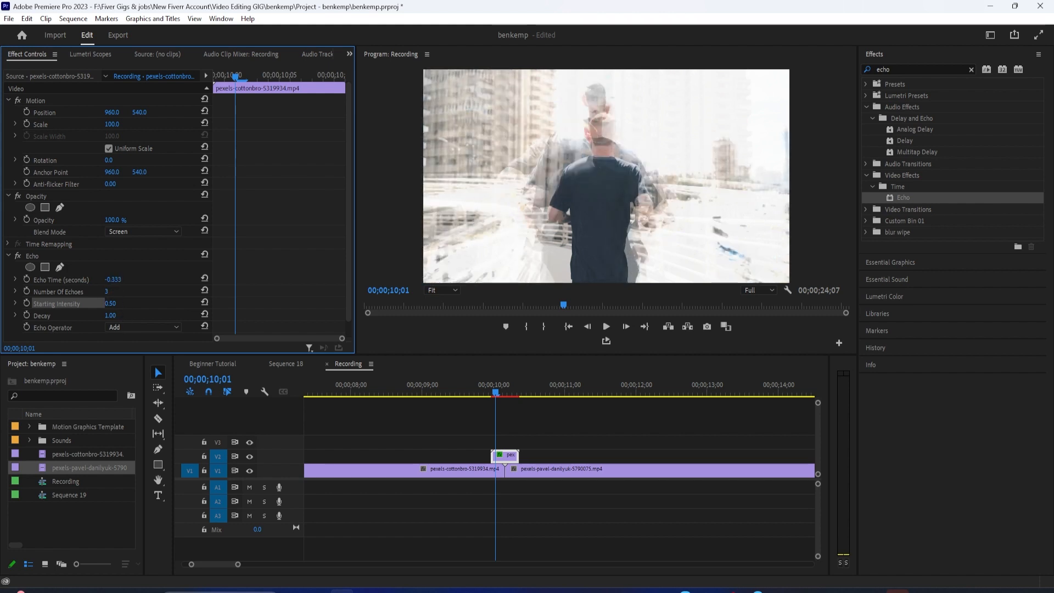
Render the sequence's video previews for the Echo transition
left_click(504, 463)
key("Return")
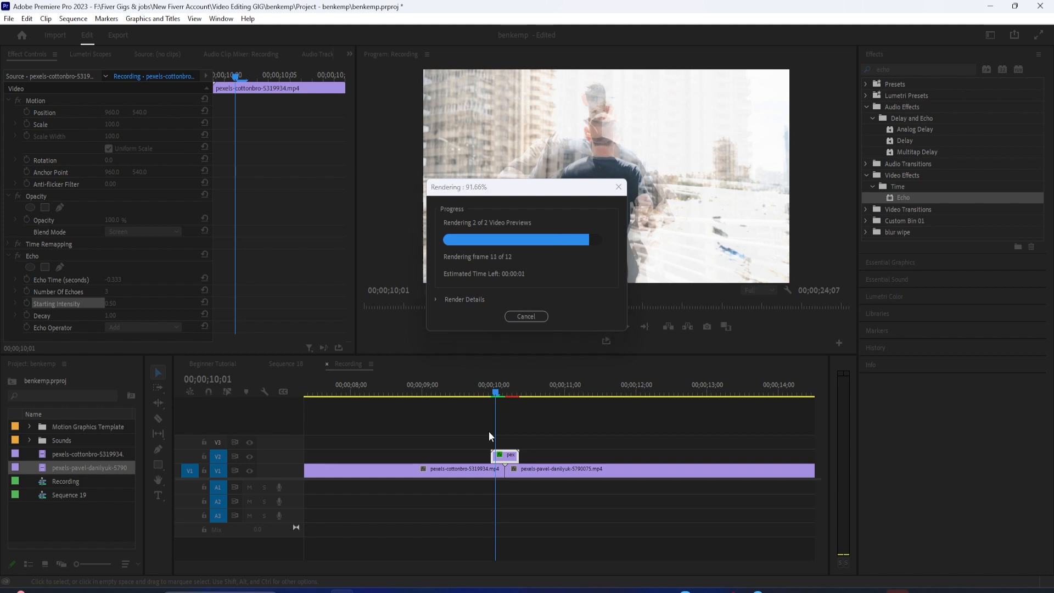
key("space")
Play back and scrub through the rendered transition around the cut
left_click(498, 473)
left_click_drag(231, 565, 381, 571)
left_click(384, 379)
key("space")
left_click(375, 381)
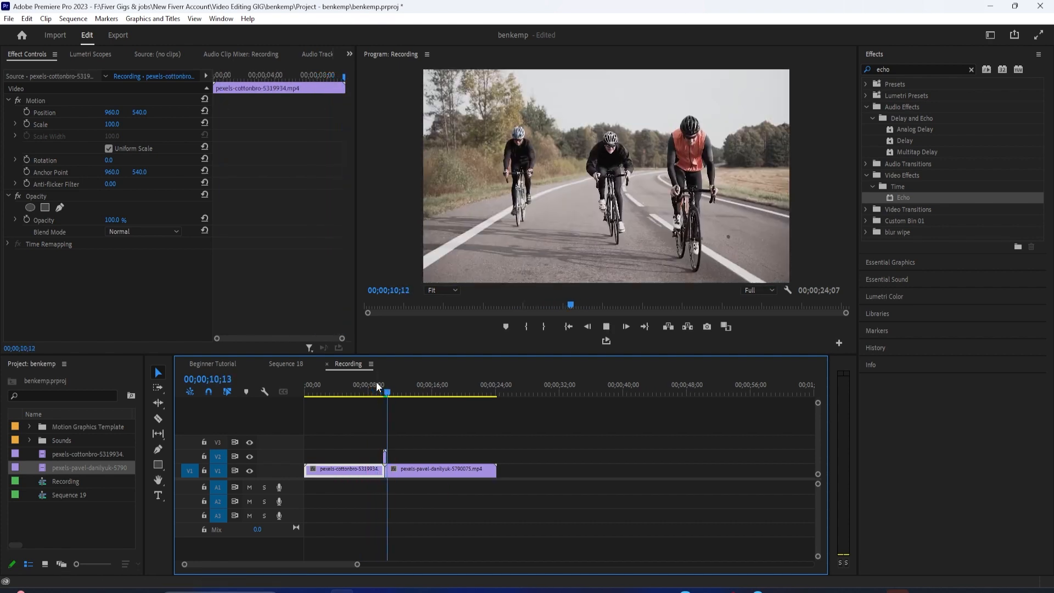
key("space")
left_click_drag(360, 565, 328, 565)
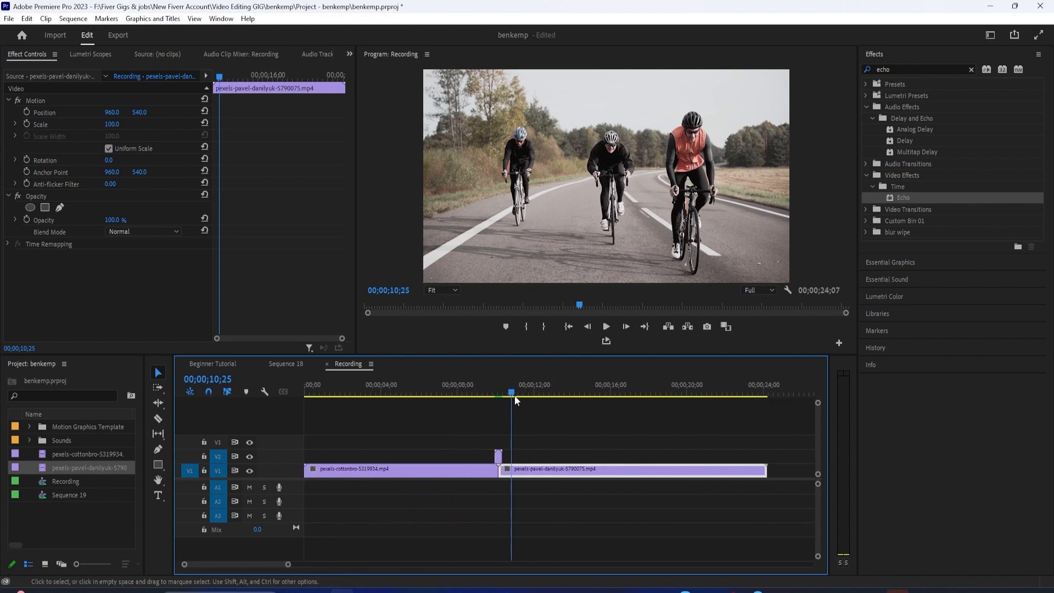
left_click_drag(515, 393, 496, 394)
left_click(579, 394)
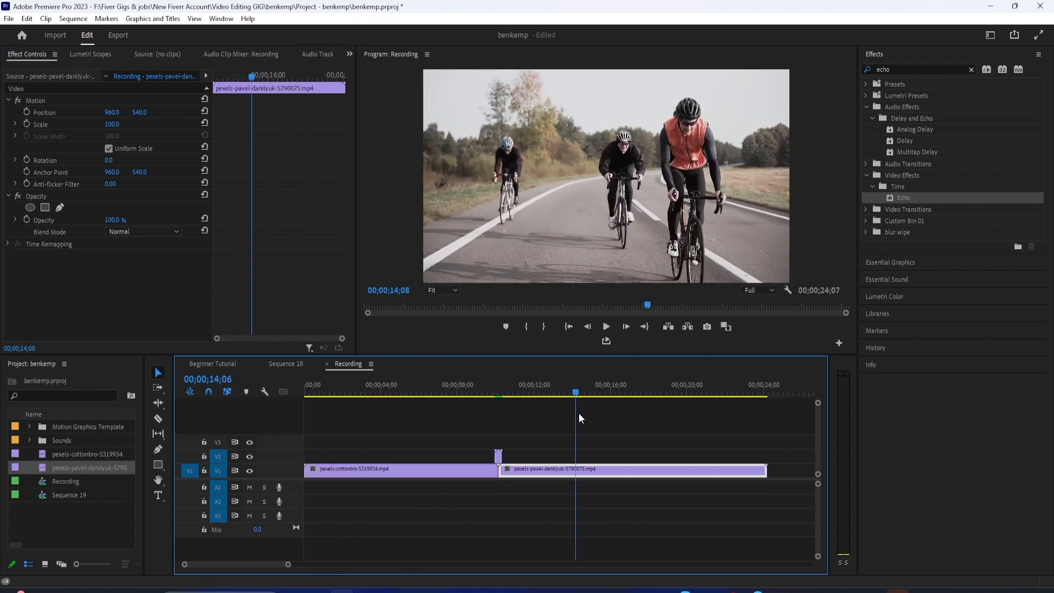
Duplicate the cycling clip from V1 onto V2 and start the duplicate at the playhead, 00;00;14;13
left_click_drag(583, 477, 584, 457)
right_click(584, 456)
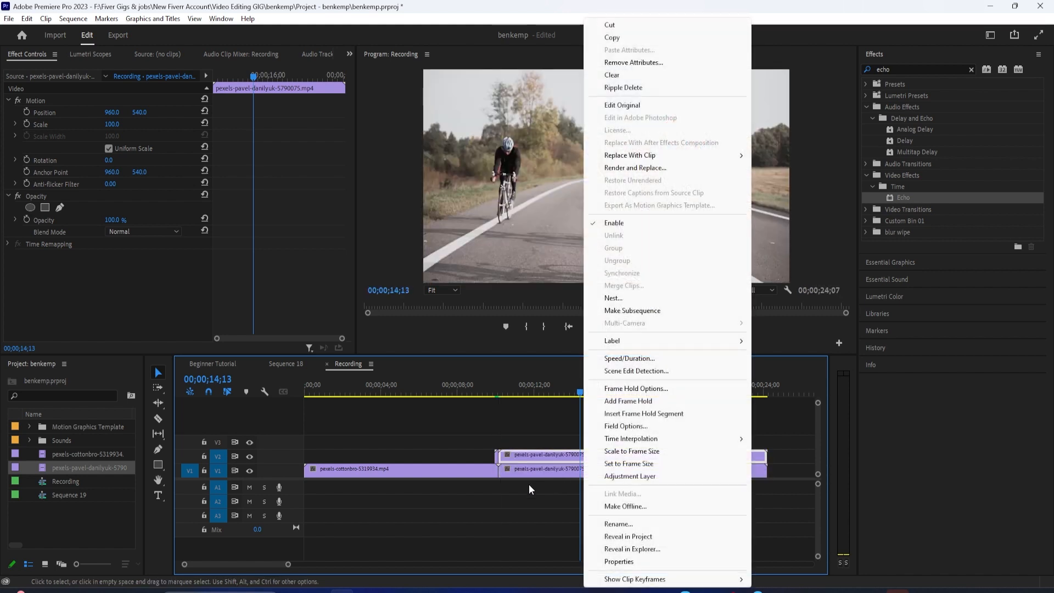
left_click(547, 510)
left_click_drag(551, 462, 609, 454)
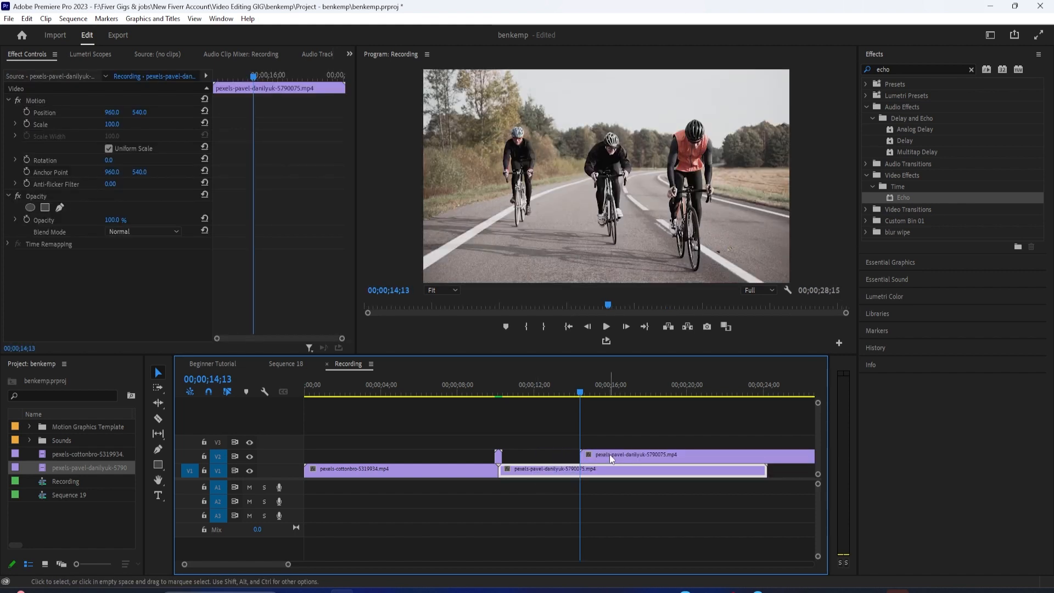
Speed up the duplicated cycling clip on V2 so that it lasts about half a second
right_click(608, 453)
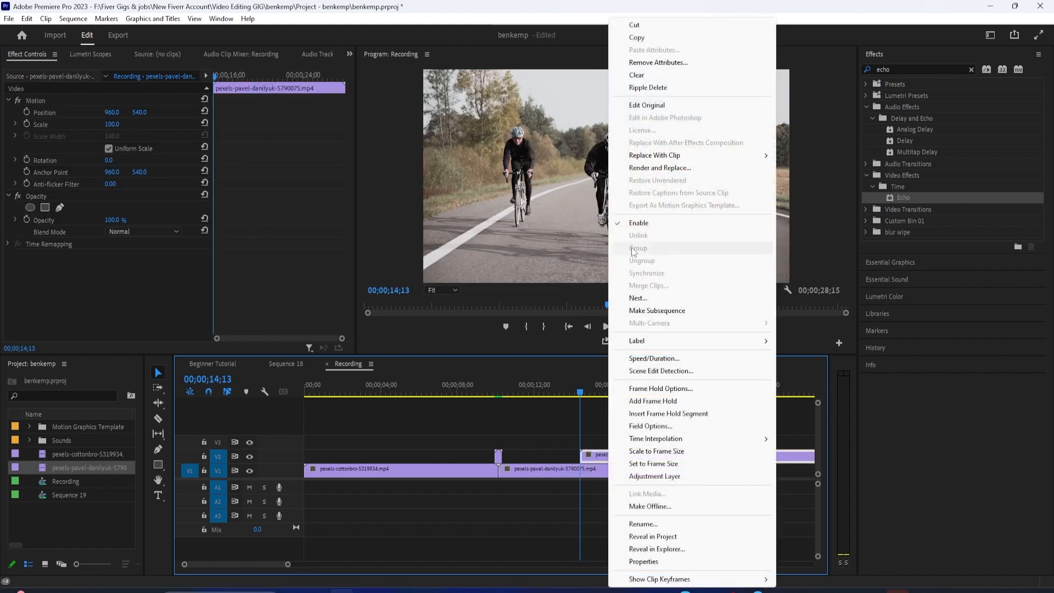
left_click(636, 358)
type("300")
key("Return")
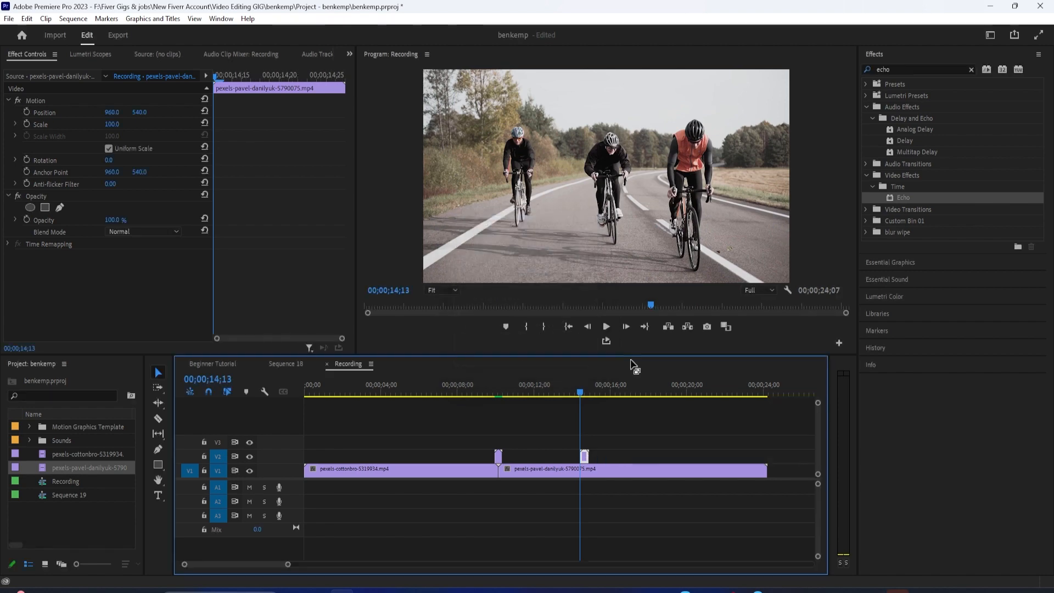
Copy the attributes of the echo clip above the cut and paste its Screen blending and Echo effect onto the new short duplicate
right_click(500, 459)
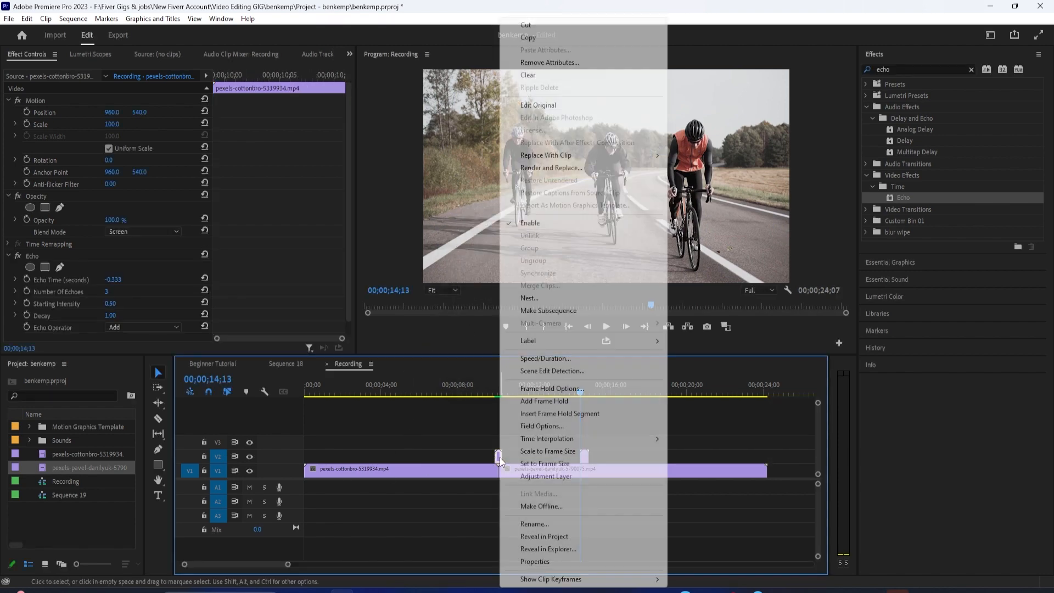
left_click(542, 39)
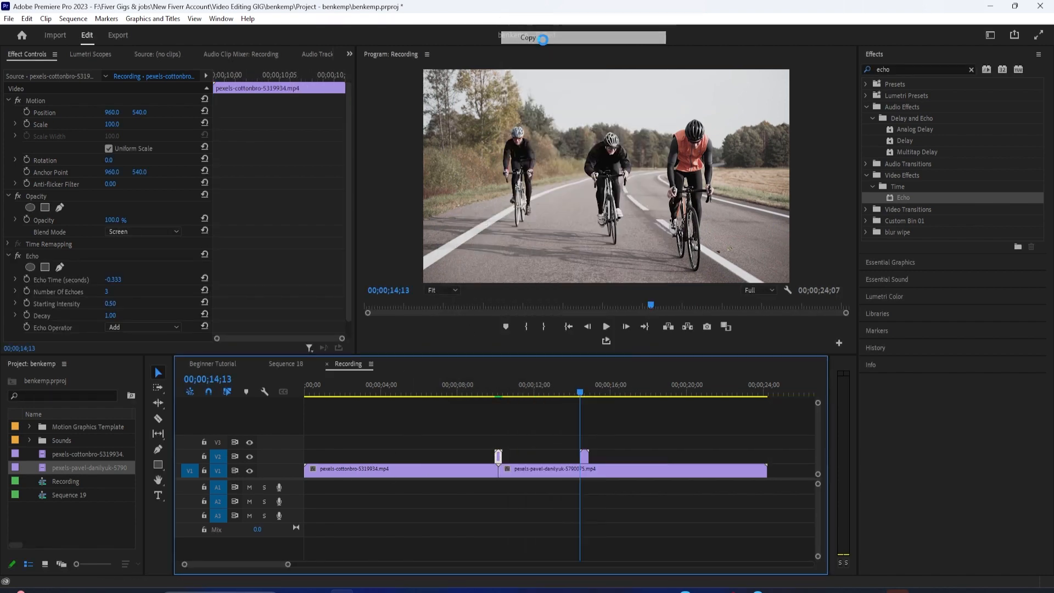
left_click(587, 456)
right_click(585, 459)
left_click(583, 462)
right_click(584, 465)
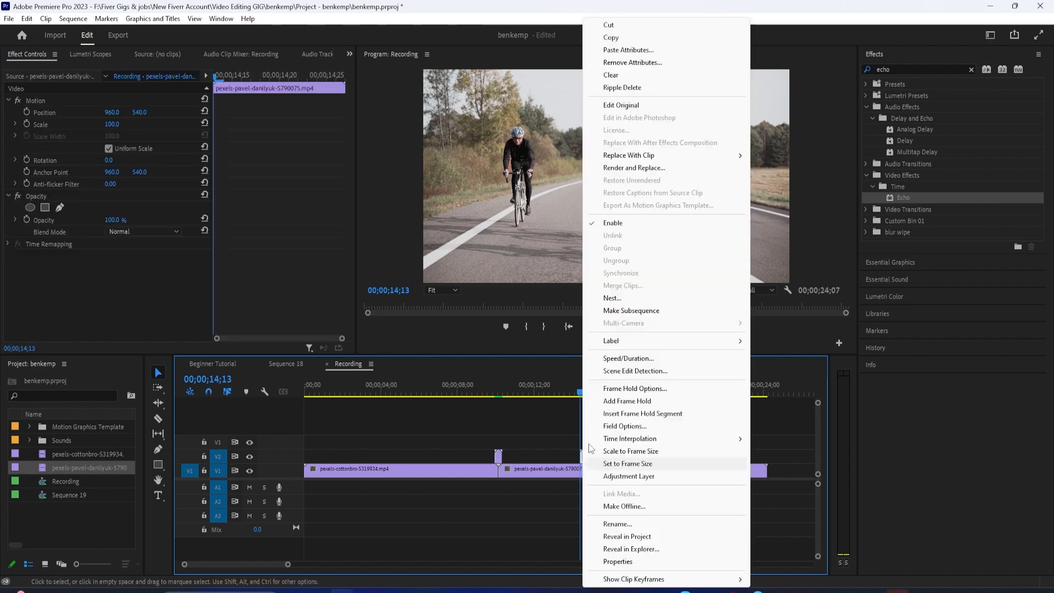
left_click(614, 50)
left_click(550, 486)
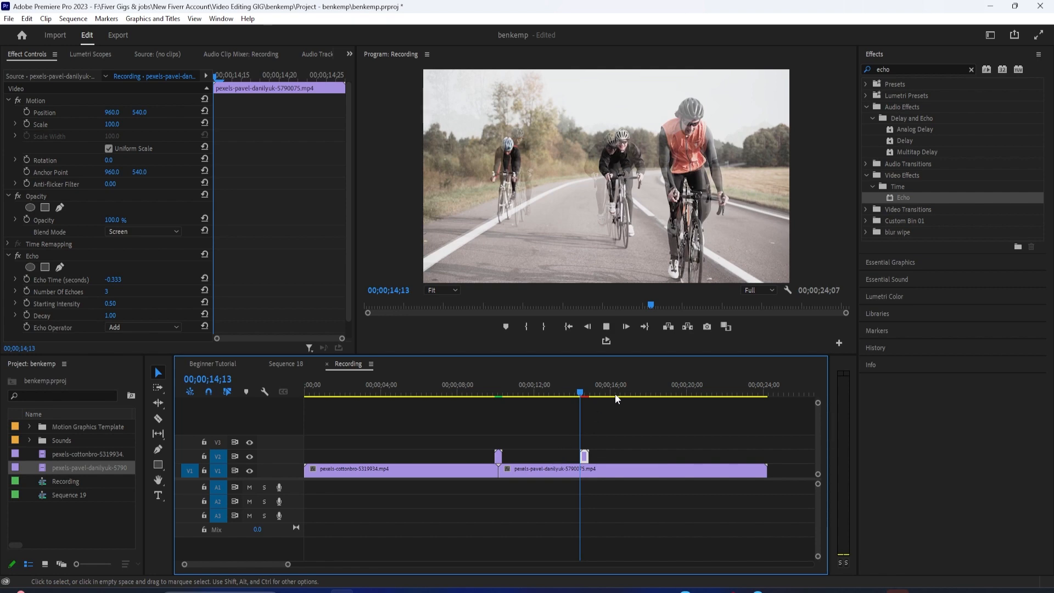
Scrub and play back the new echo section within the cycling clip
left_click(583, 395)
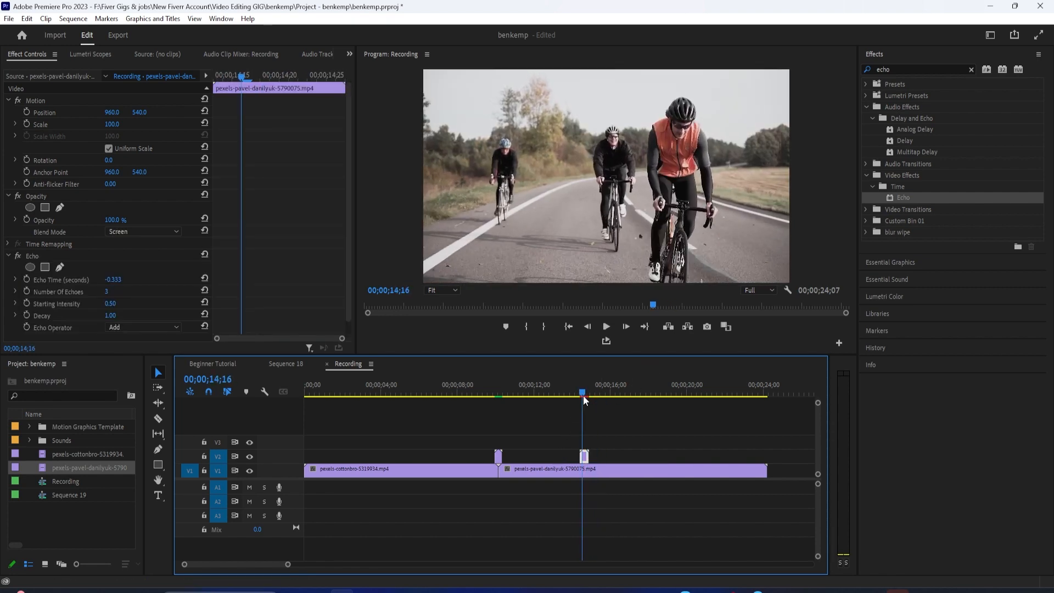
left_click(578, 385)
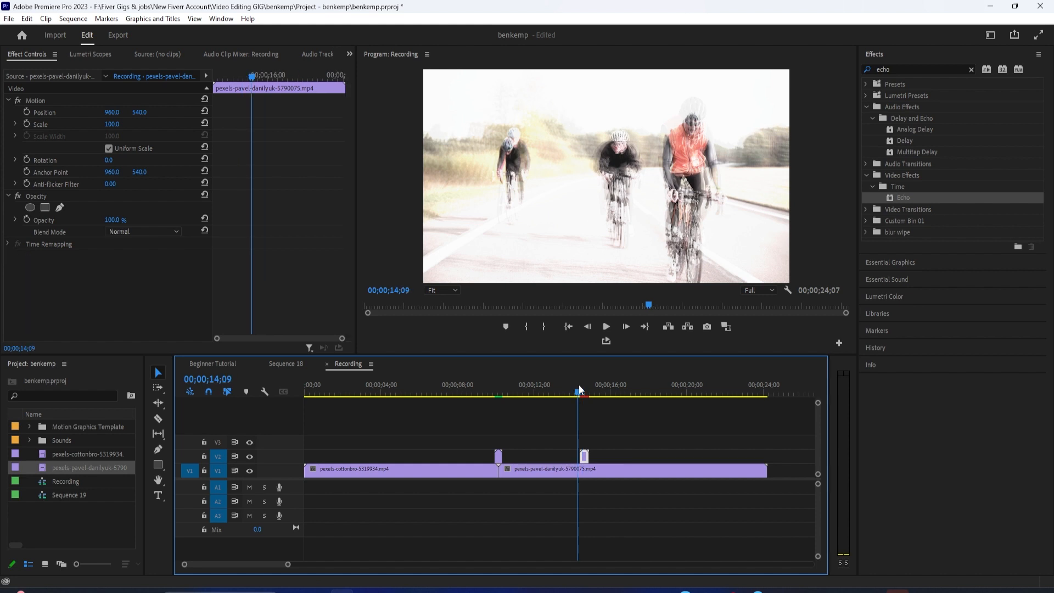
key("space")
key("space")
Move the short echo duplicate on V2 to the end of the cycling clip and play back the ending
left_click(585, 457)
left_click_drag(586, 458, 764, 458)
left_click(757, 385)
key("space")
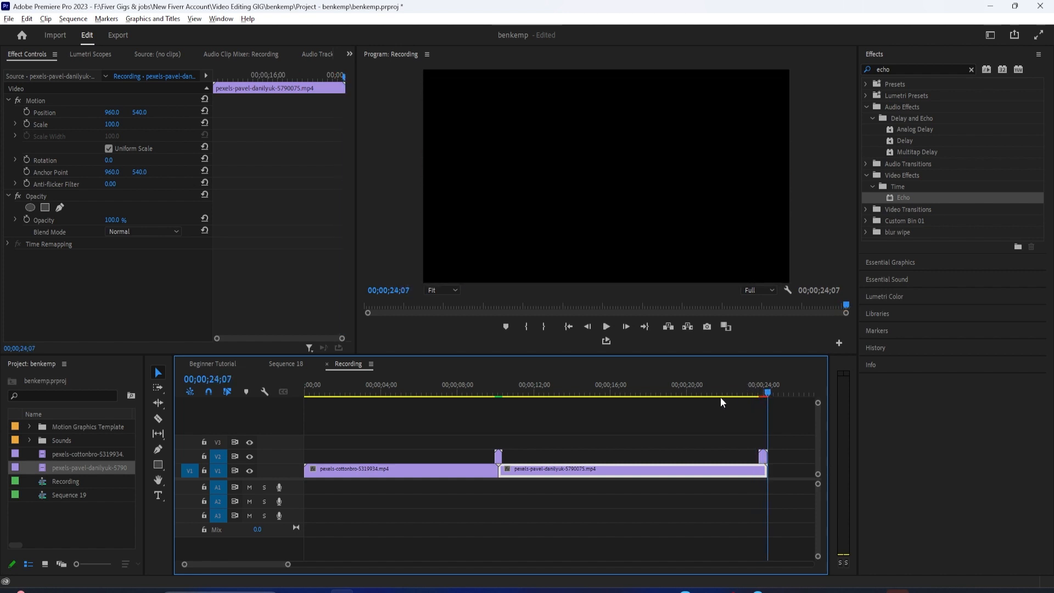
Play through the cut between the two V1 clips and apply the default Cross Dissolve transition there, accepting repeated frames
left_click(493, 384)
key("space")
key("space")
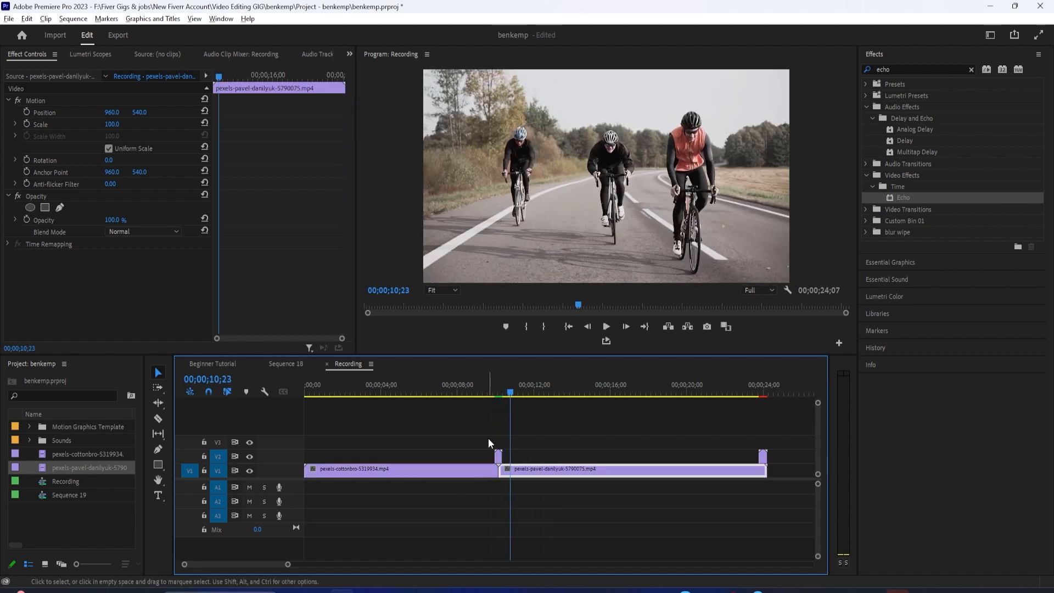
right_click(498, 470)
left_click(539, 547)
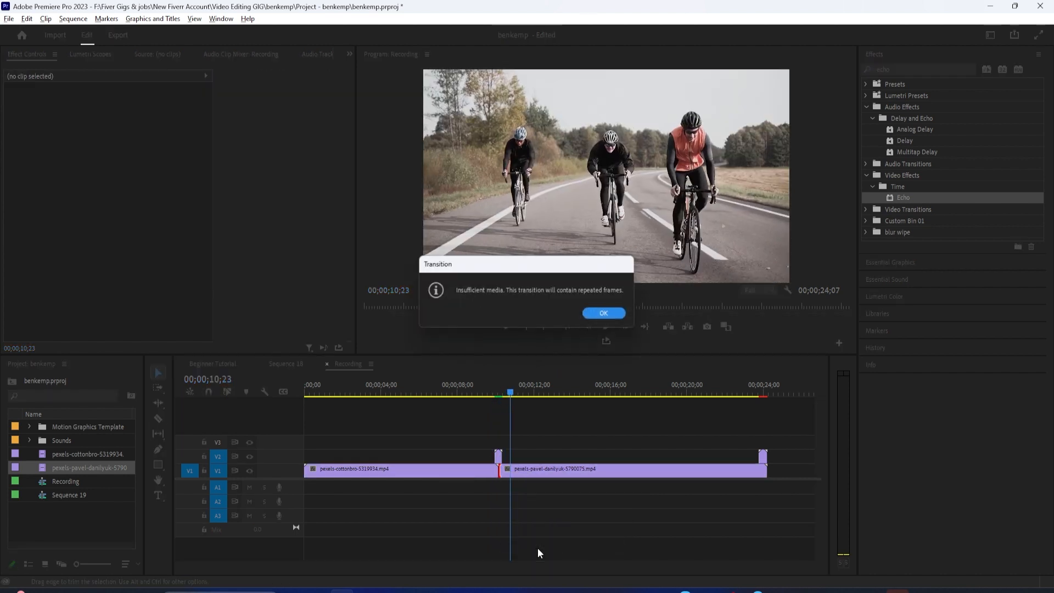
left_click(602, 313)
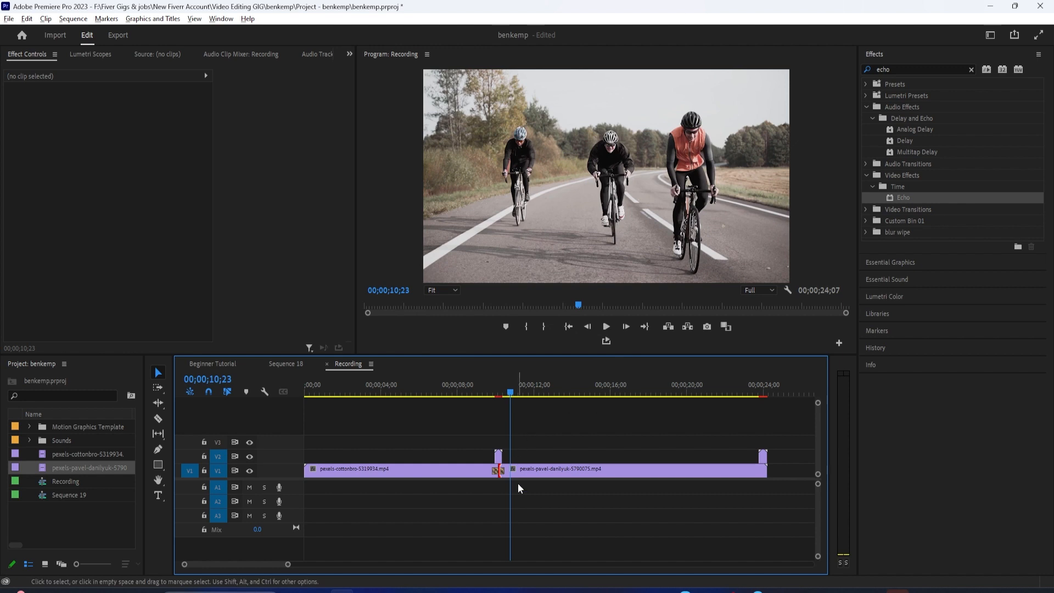
Extend the Cross Dissolve slightly at the cut on V1 and play through the transition
scroll(496, 493, "up", 3)
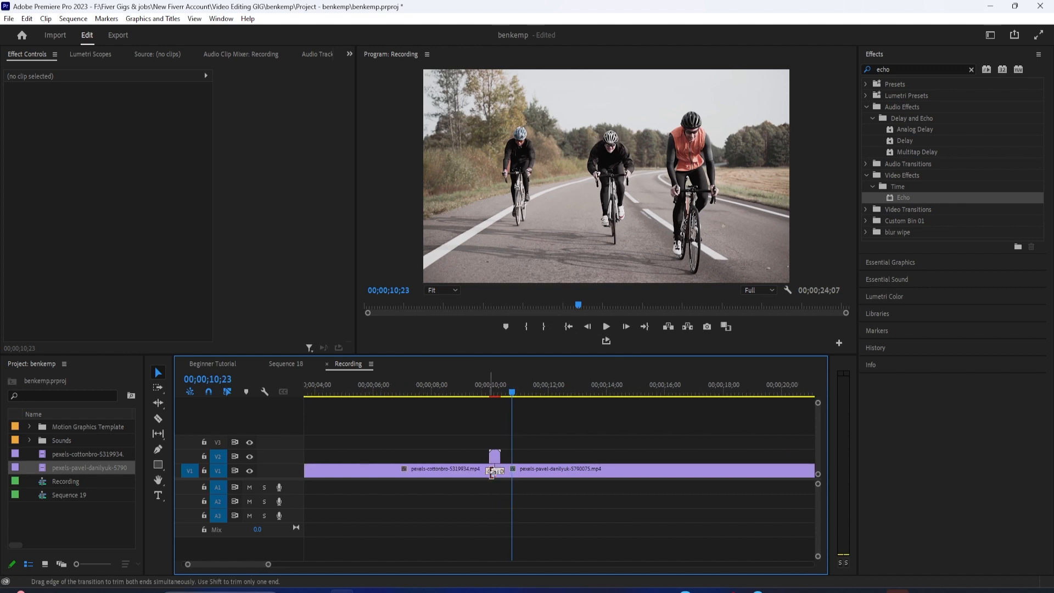
left_click(497, 471)
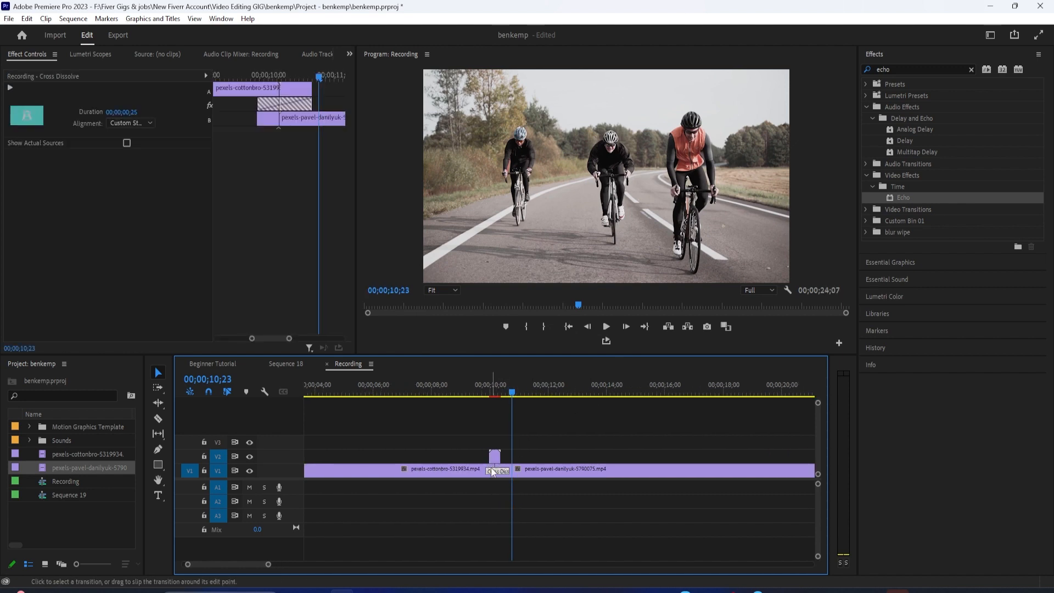
left_click_drag(485, 472, 482, 472)
left_click(476, 392)
key("space")
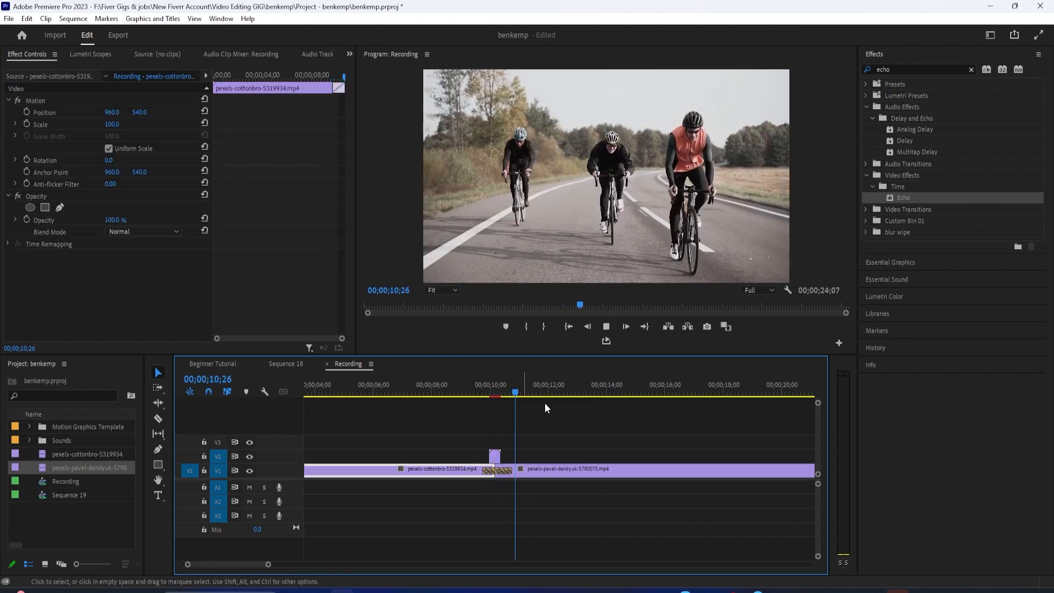
Play back the echo ending of the sequence and view it full screen briefly
left_click_drag(268, 564, 394, 563)
left_click(433, 392)
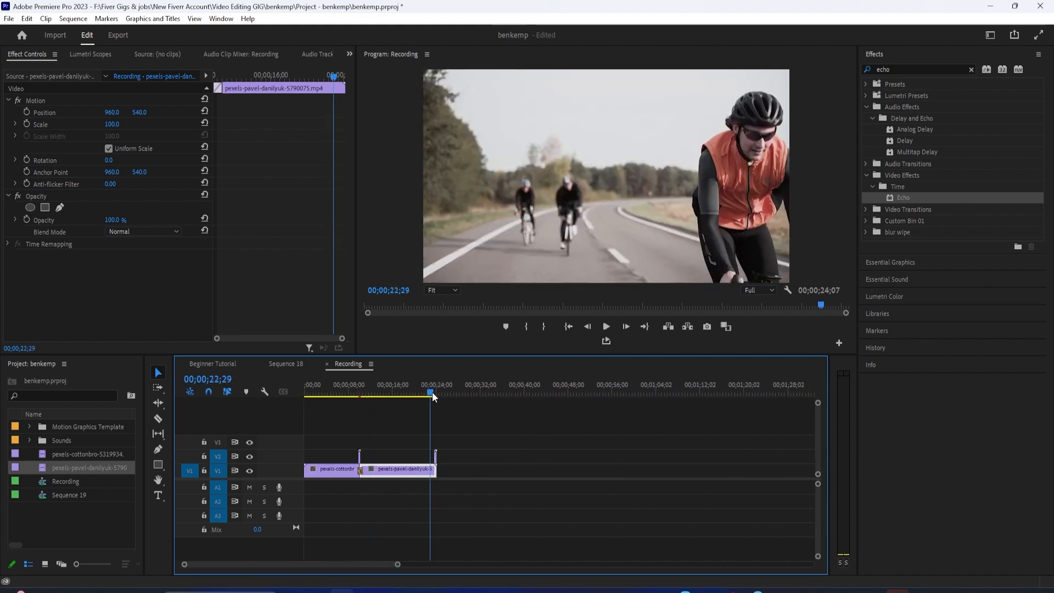
key("space")
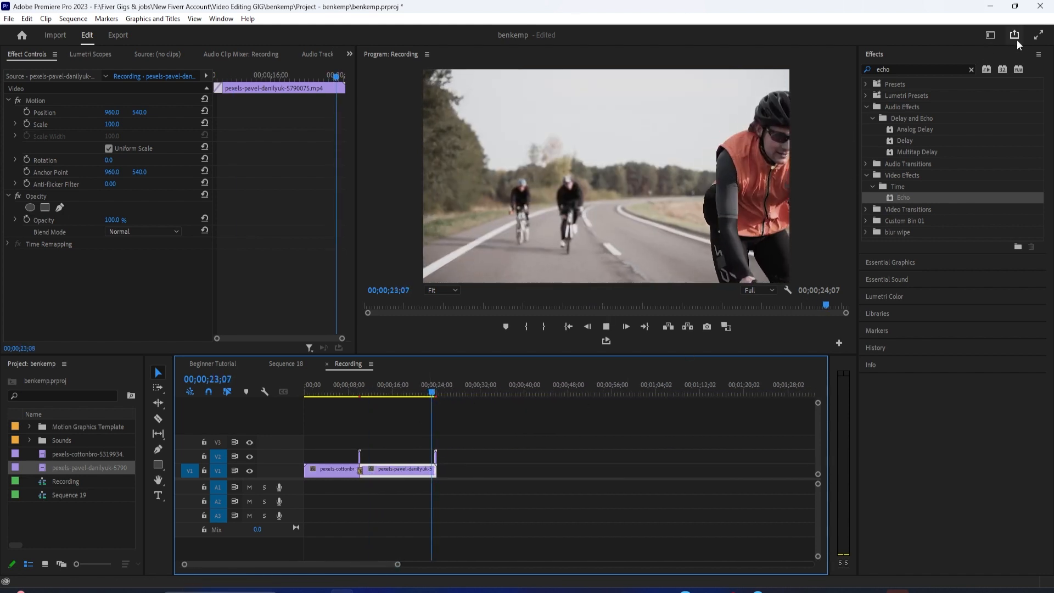
left_click(1038, 37)
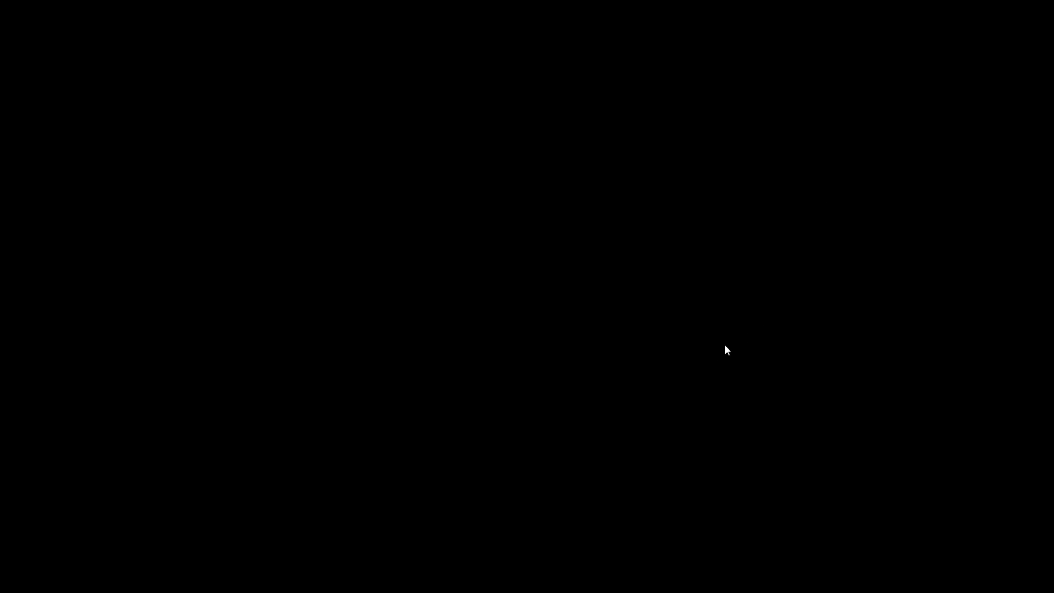
key("Escape")
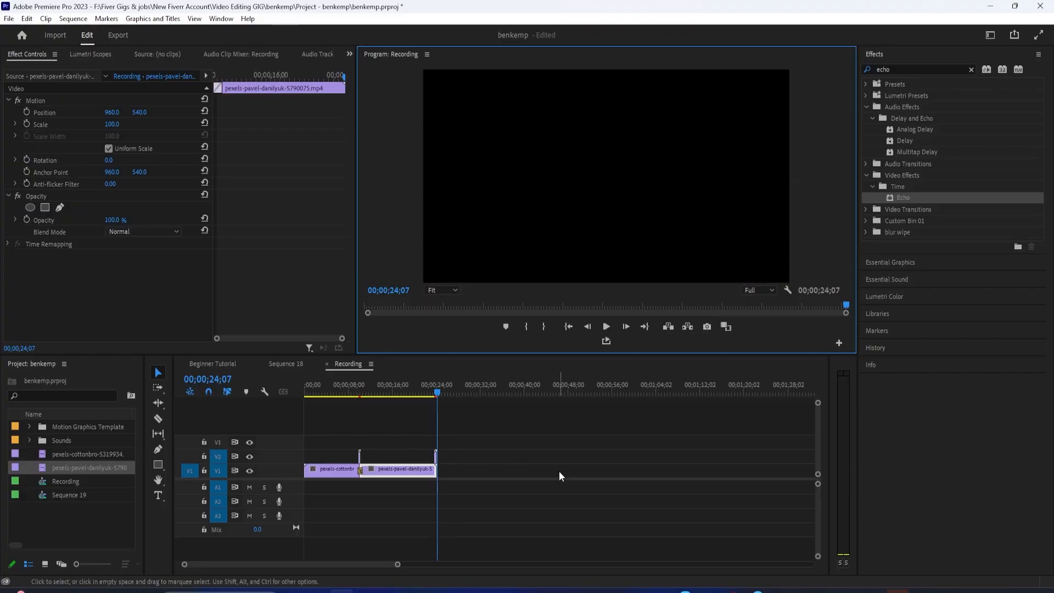